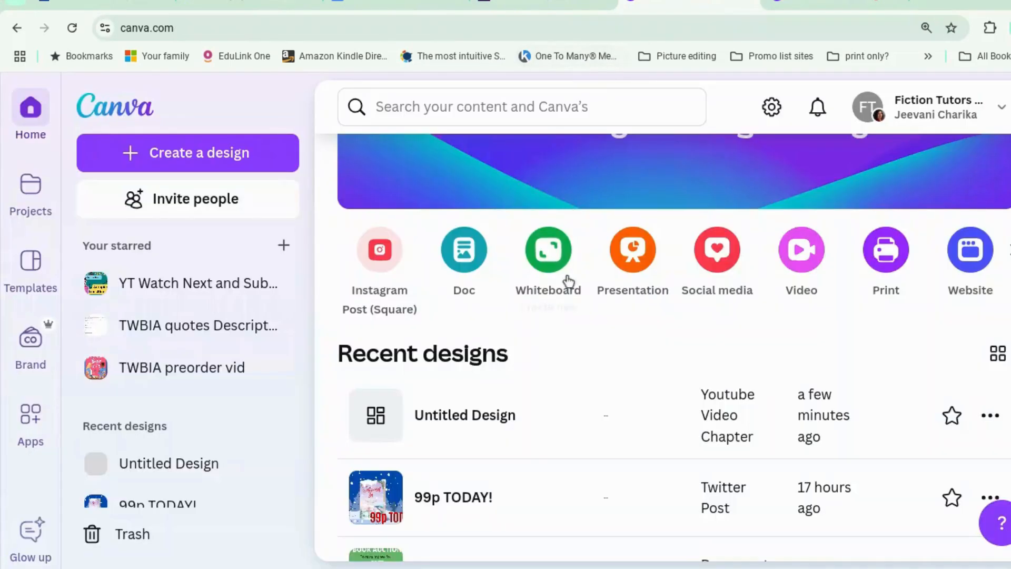
- Create a blank Instagram Post (Square) design and dismiss the template suggestions
left_click(392, 253)
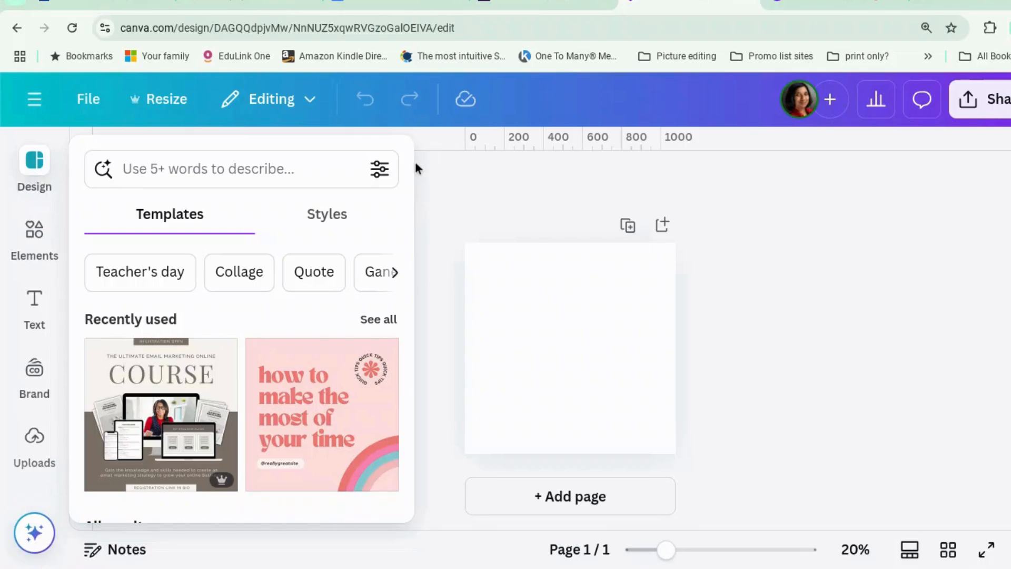
left_click(452, 210)
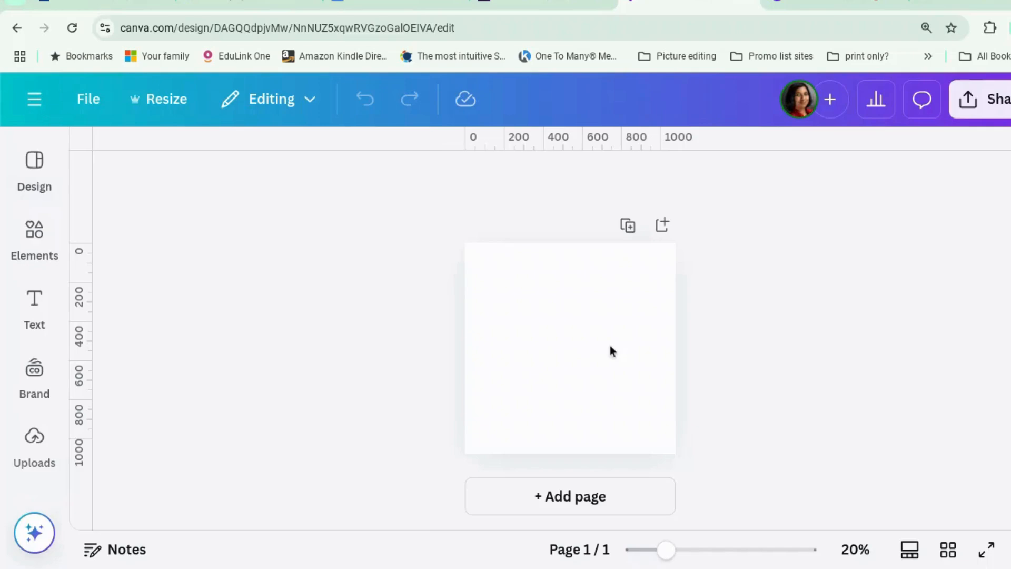
left_click_drag(667, 554, 686, 555)
scroll(837, 462, "down", 1)
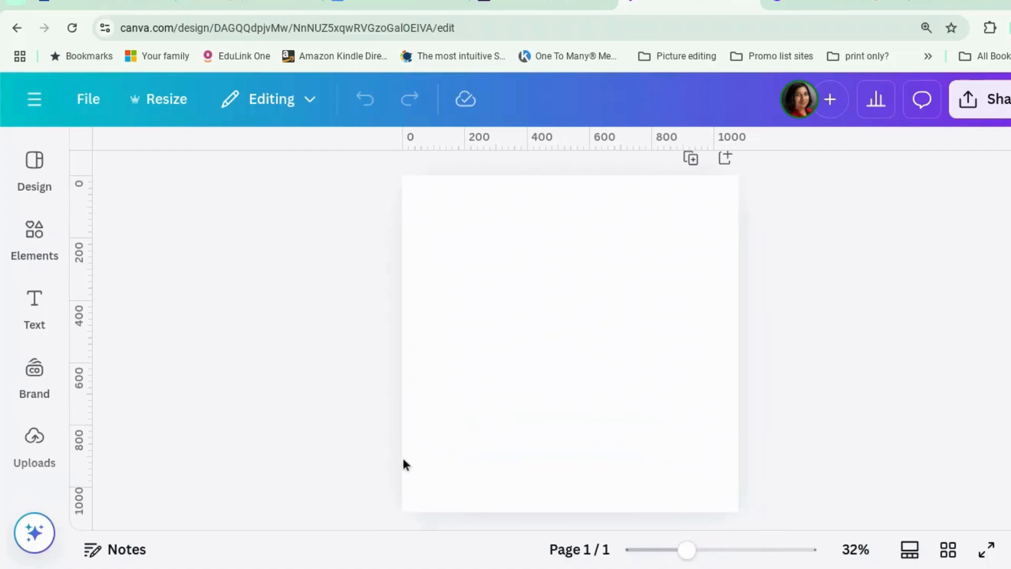
- Add the uploaded selfie with the bookshelf to the page and enlarge it to nearly the full page height
left_click(34, 308)
left_click(30, 445)
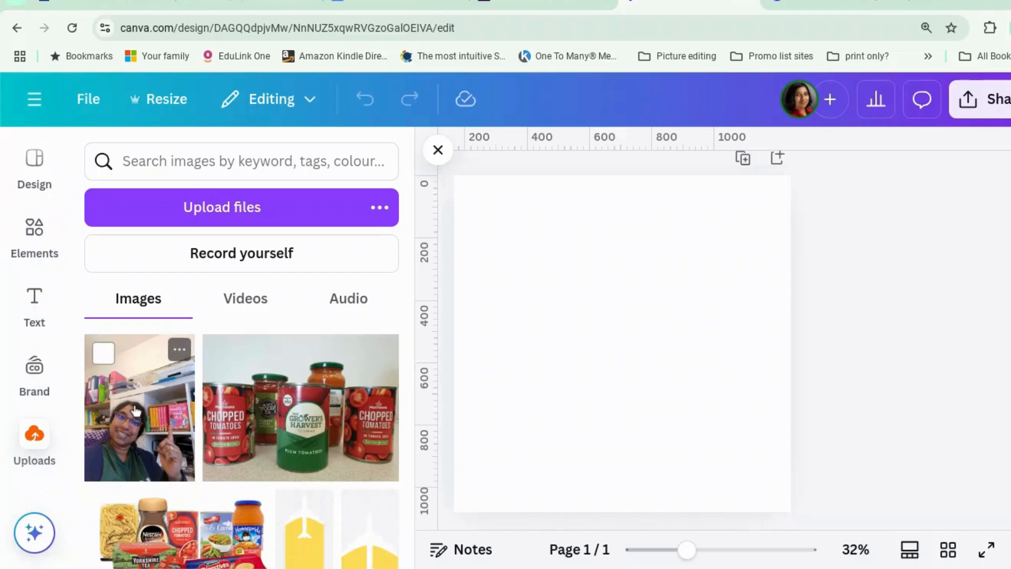
left_click(139, 405)
left_click_drag(526, 216, 496, 176)
left_click_drag(720, 469, 761, 483)
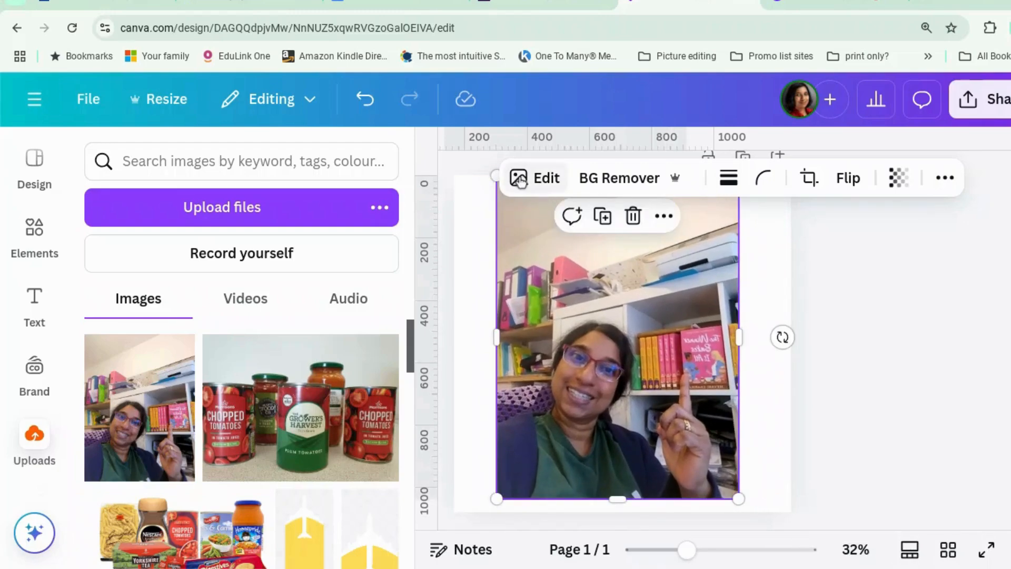
- Remove the background from the selfie with BG Remover
left_click(637, 182)
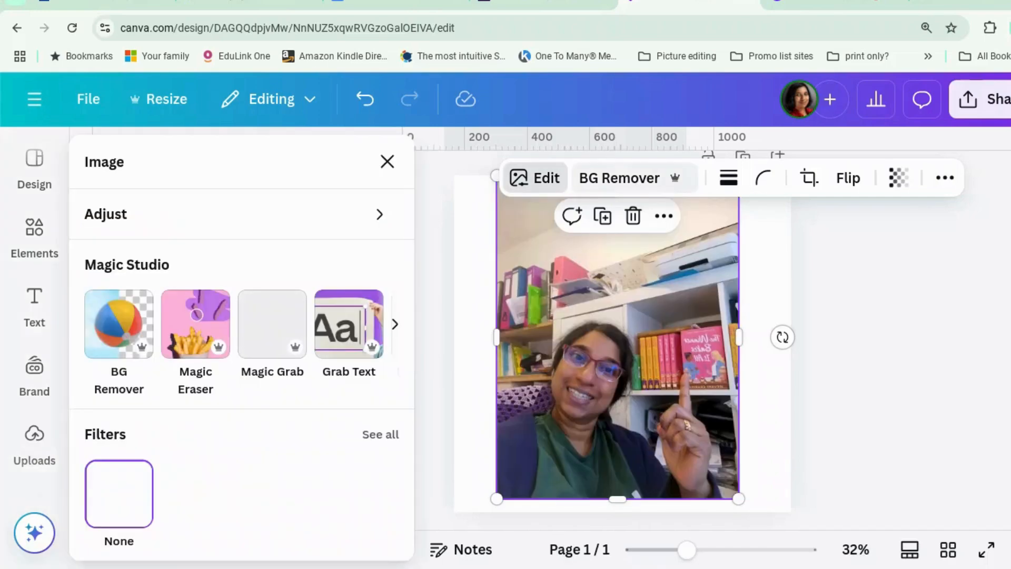
left_click(634, 179)
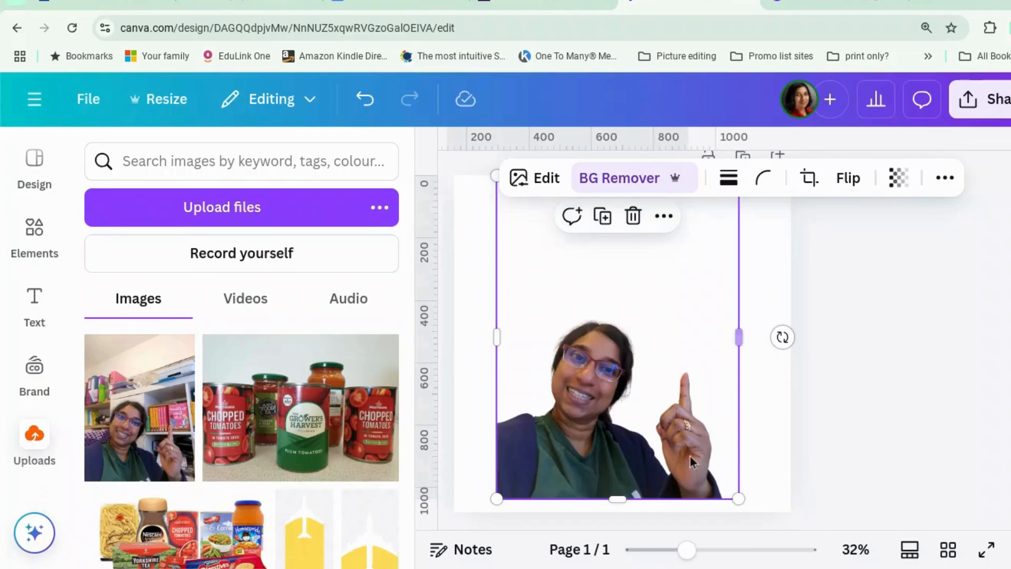
left_click(795, 482)
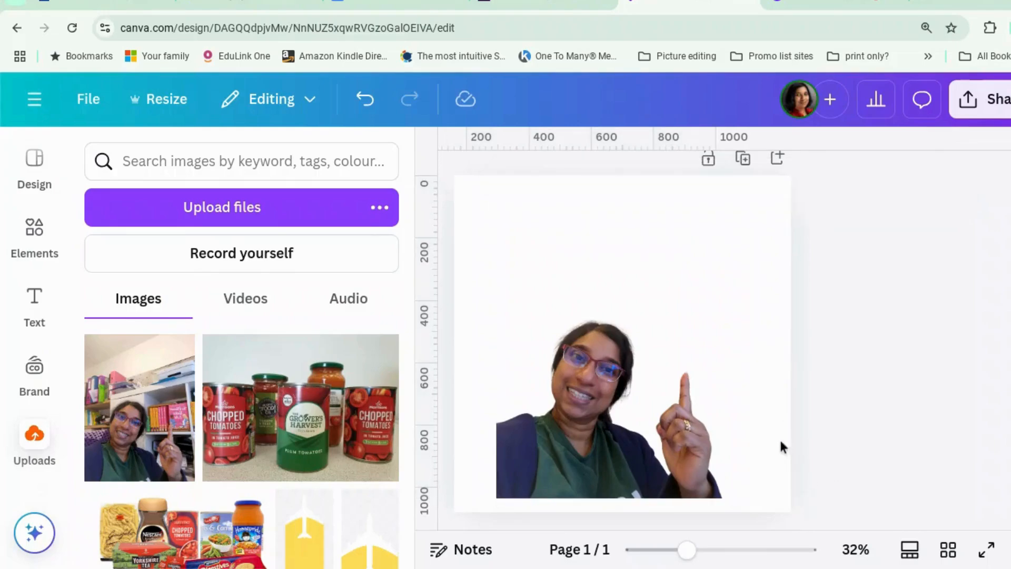
- Fill the page background with the default gradient running from light turquoise to dark blue
left_click(768, 253)
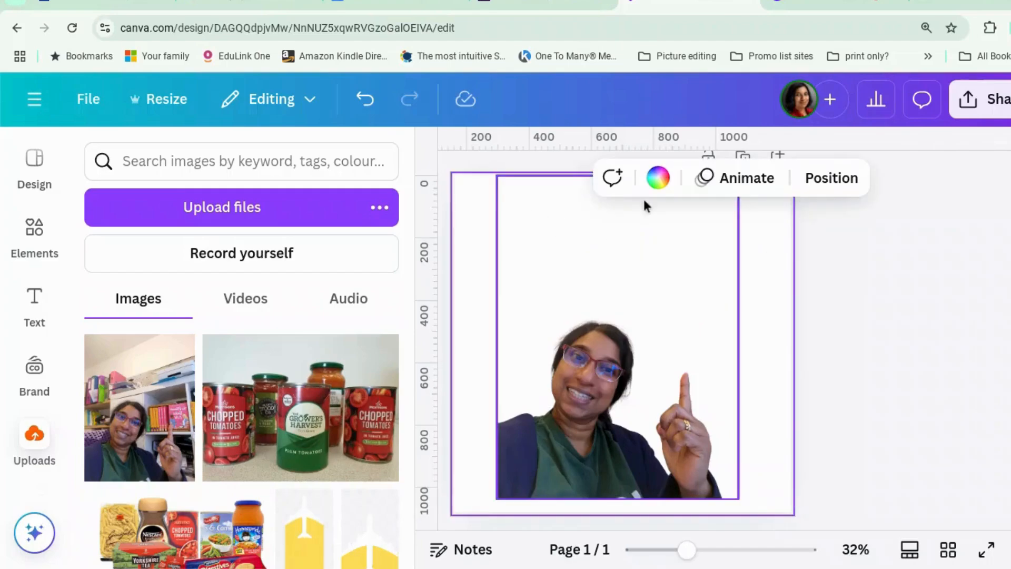
left_click(658, 177)
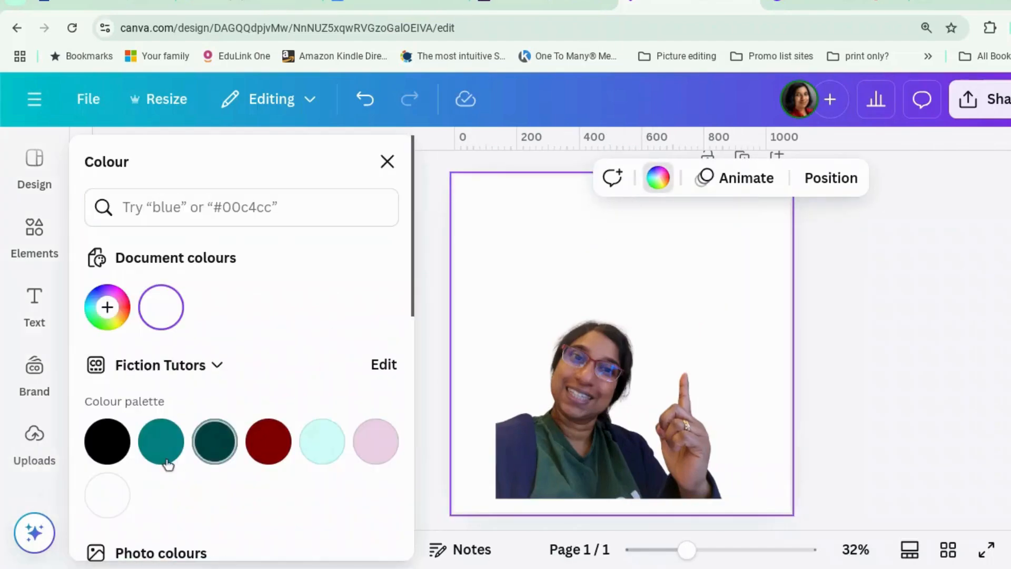
scroll(243, 465, "down", 5)
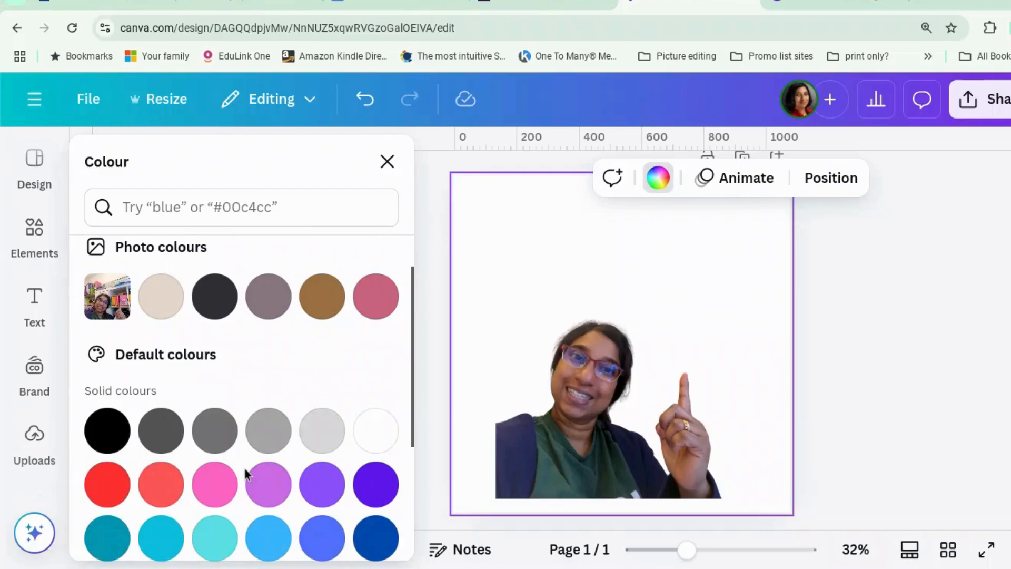
scroll(245, 469, "down", 3)
scroll(342, 443, "down", 1)
scroll(388, 514, "down", 2)
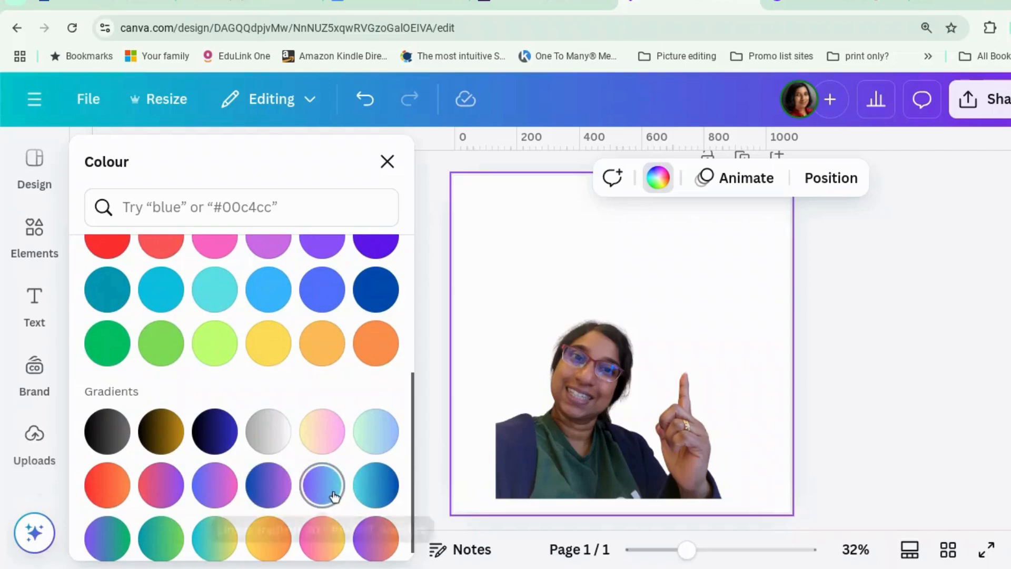
left_click(364, 487)
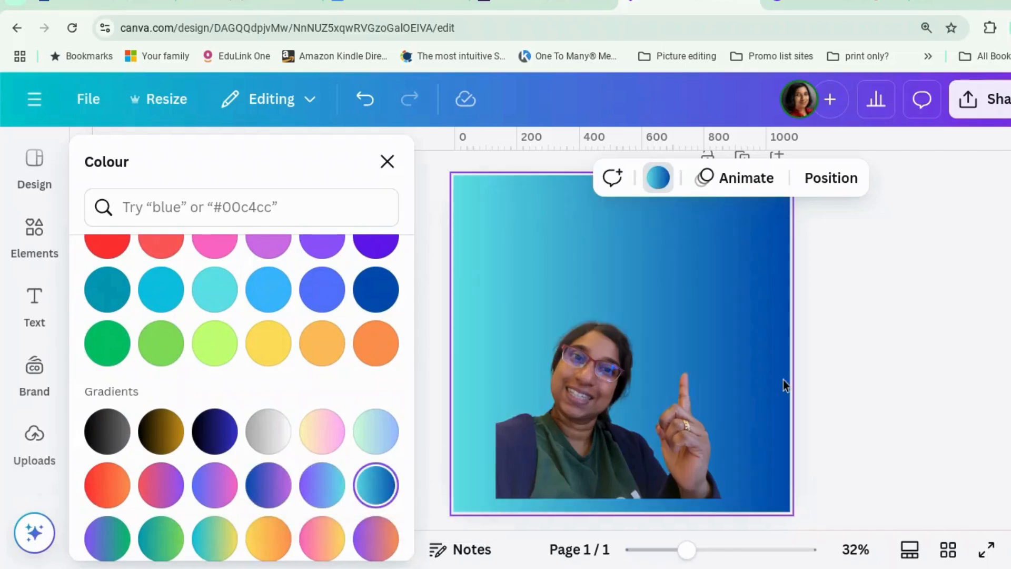
- Enlarge the cut-out selfie slightly and position it in the bottom-left corner of the page
left_click(539, 476)
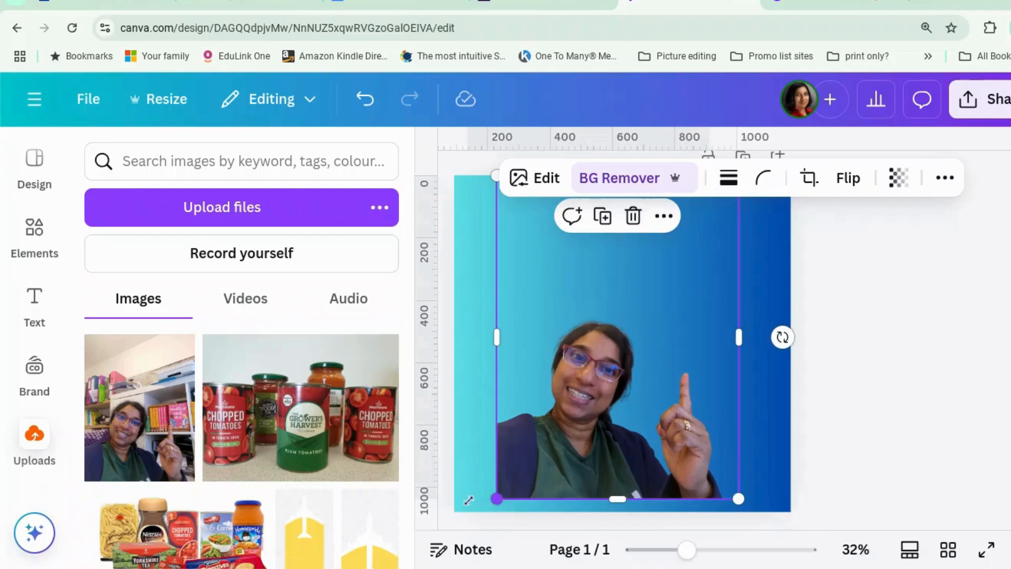
left_click_drag(496, 498, 485, 512)
mouse_move(544, 449)
left_mouse_down()
mouse_move(500, 440)
mouse_move(535, 449)
left_mouse_up()
left_click(874, 393)
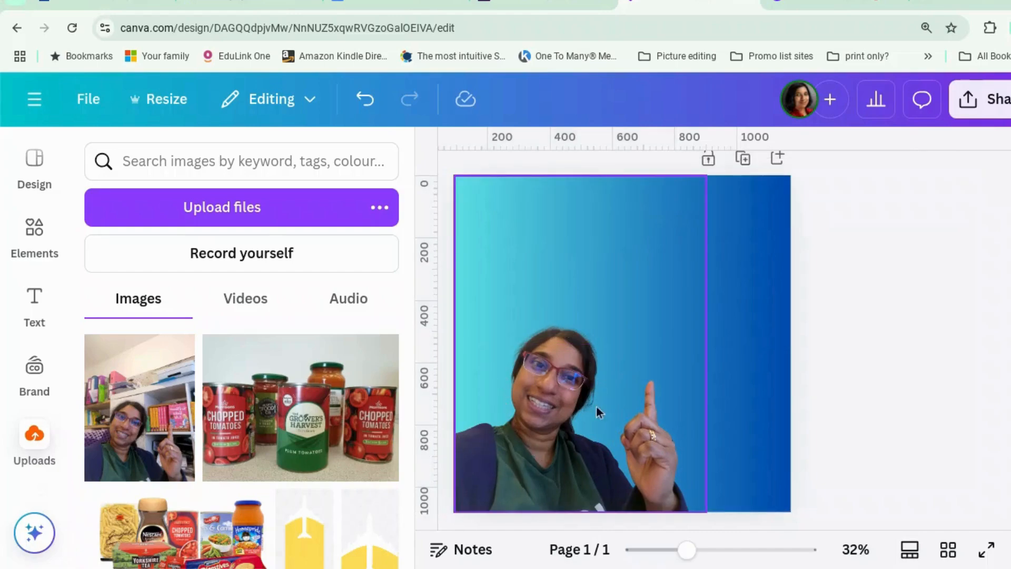
- Apply the Glow shadow effect to the cut-out selfie
left_click(566, 453)
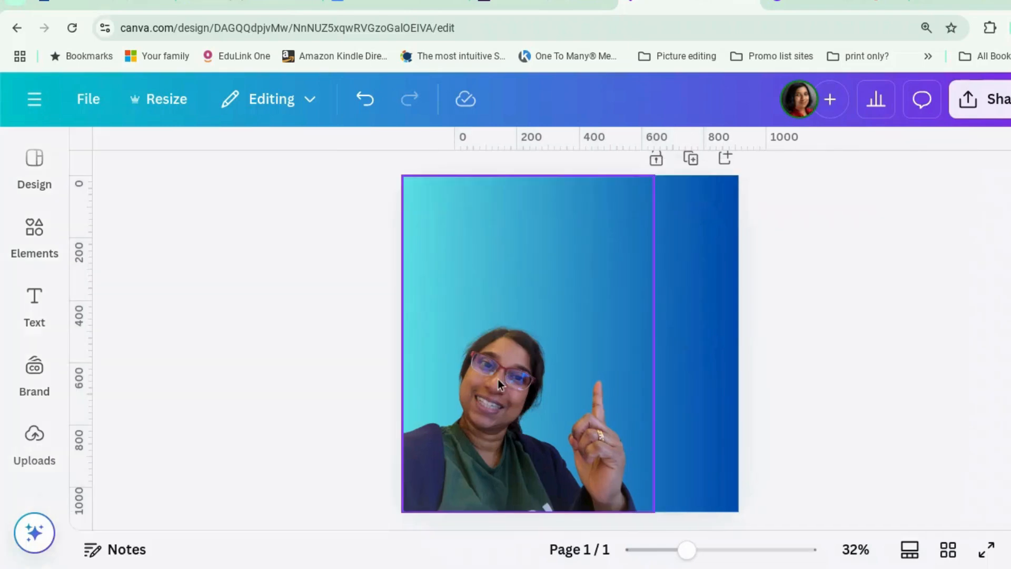
left_click(497, 378)
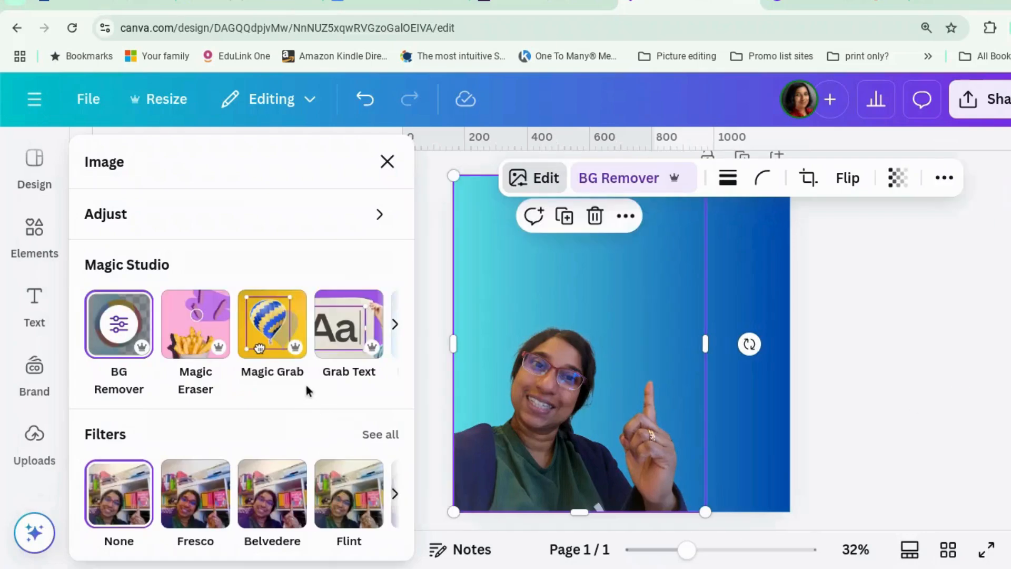
scroll(305, 382, "down", 6)
left_click(134, 335)
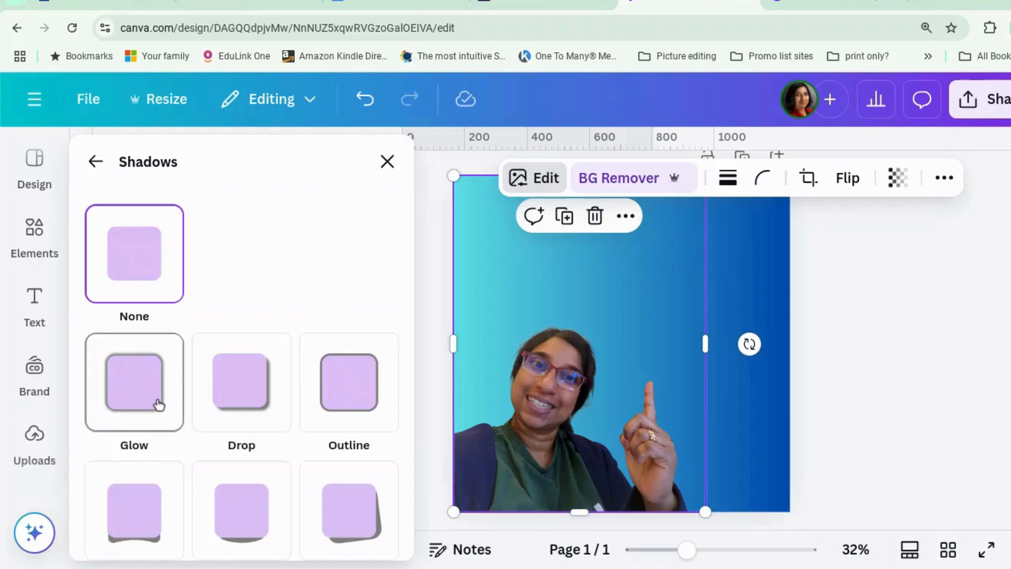
left_click(158, 405)
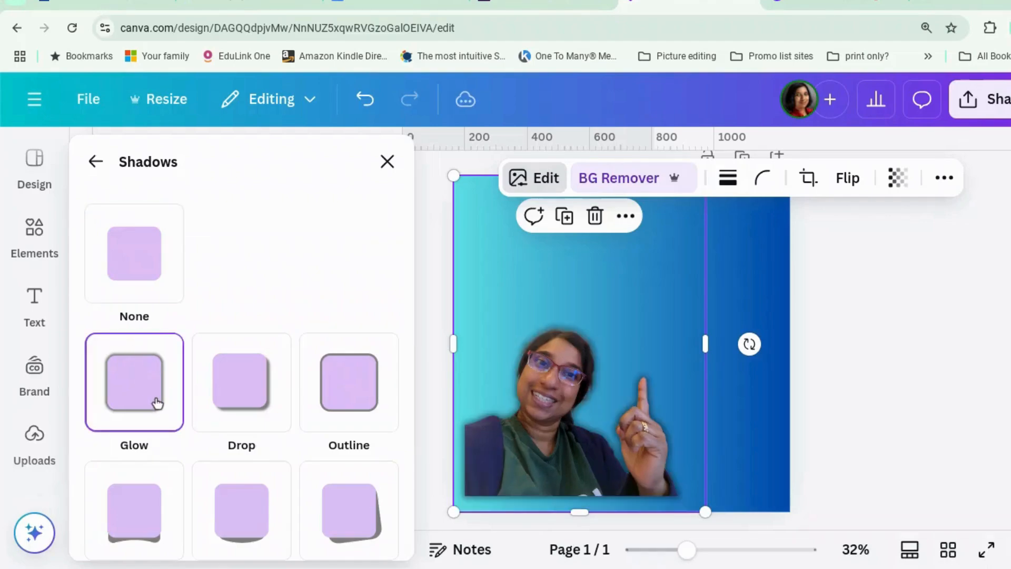
scroll(204, 424, "down", 5)
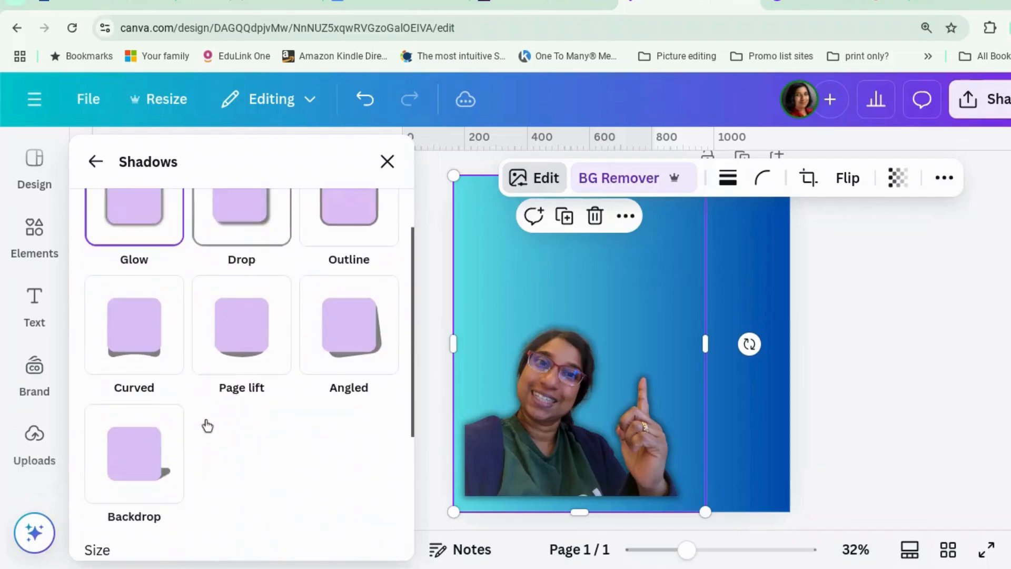
scroll(205, 423, "down", 2)
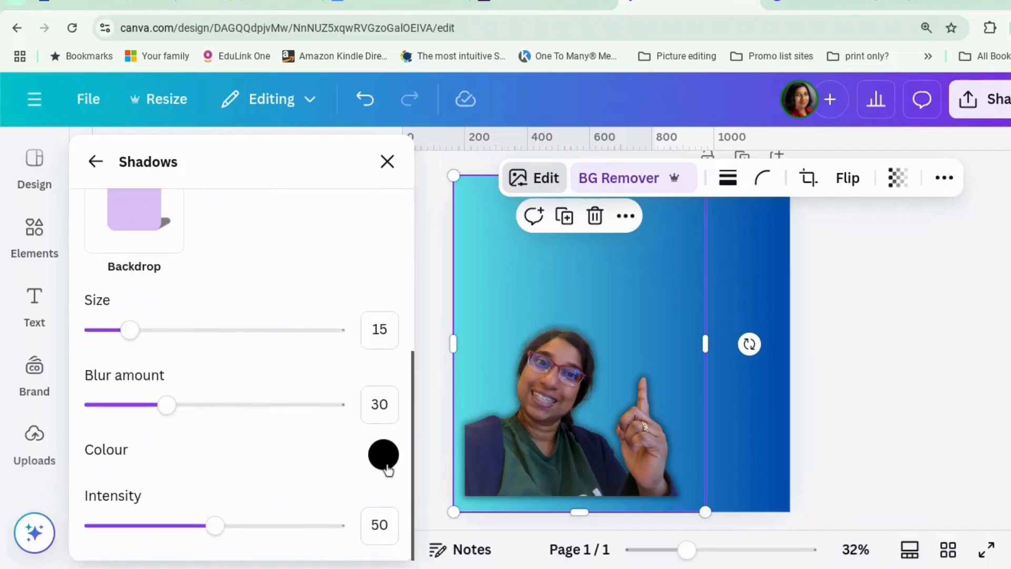
- Set the glow colour of the selfie to red, #E91E1E
left_click(382, 456)
left_click(624, 253)
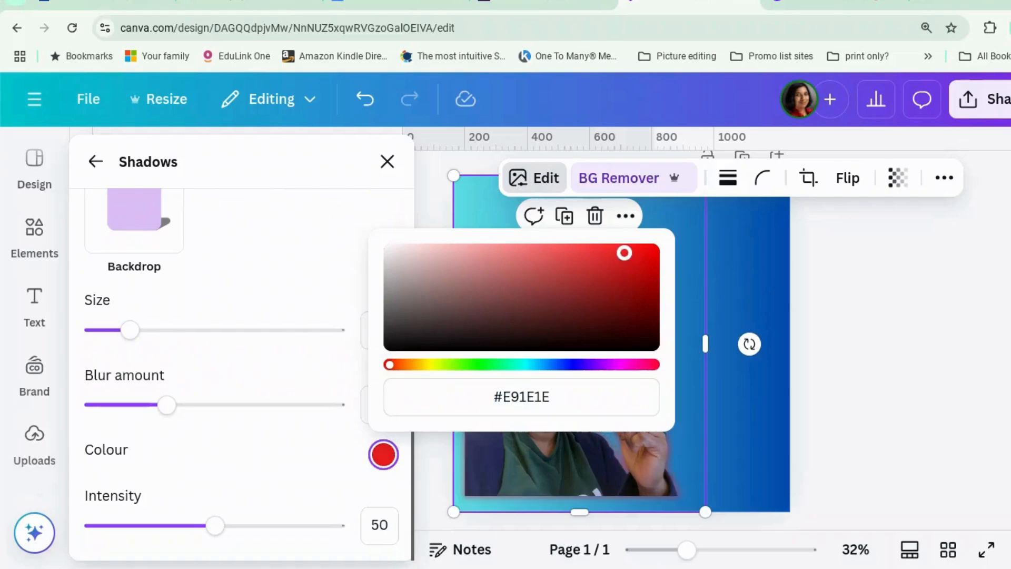
left_click(292, 481)
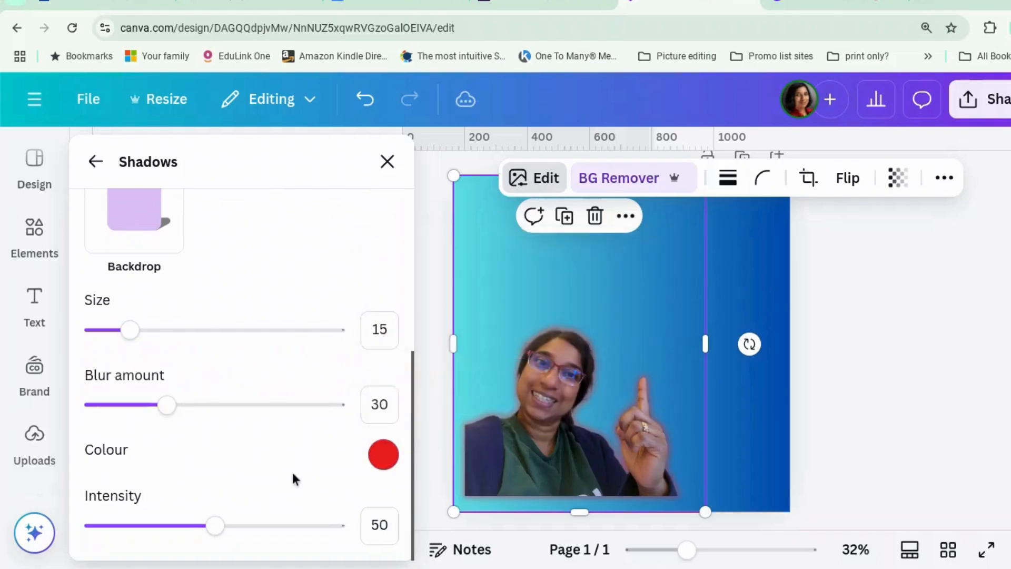
- Set the glow colour of the selfie to white, #FFFFFF
left_click(389, 462)
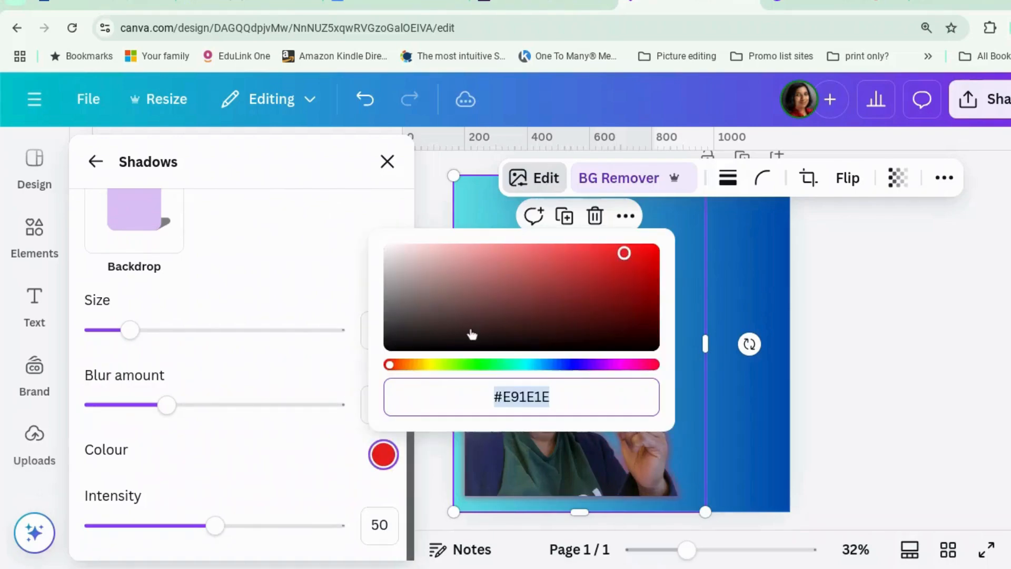
left_click(388, 249)
left_click(388, 248)
left_click(558, 397)
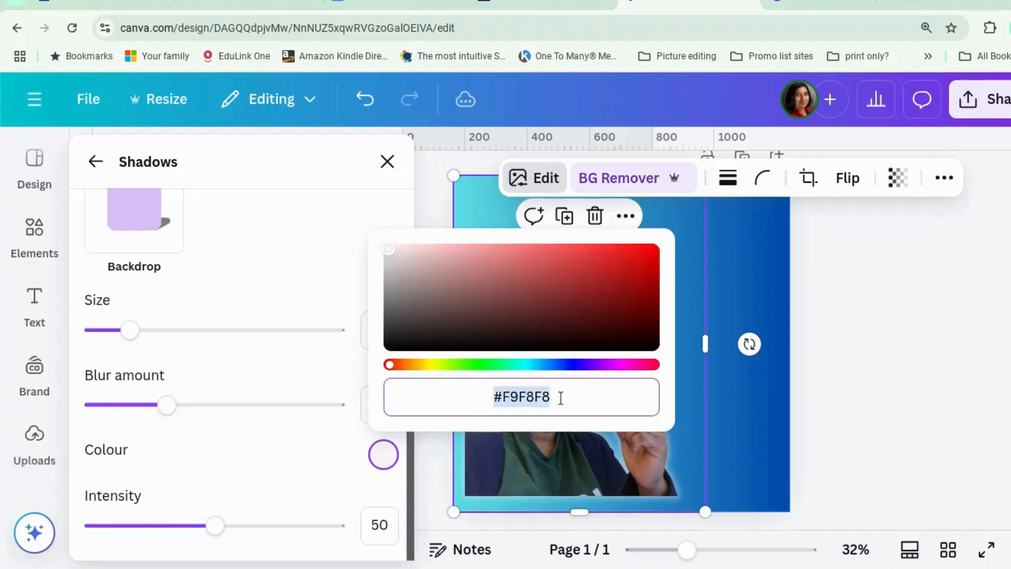
left_click(553, 397)
key("BackSpace")
key("BackSpace")
key("BackSpace")
key("BackSpace")
key("BackSpace")
key("BackSpace")
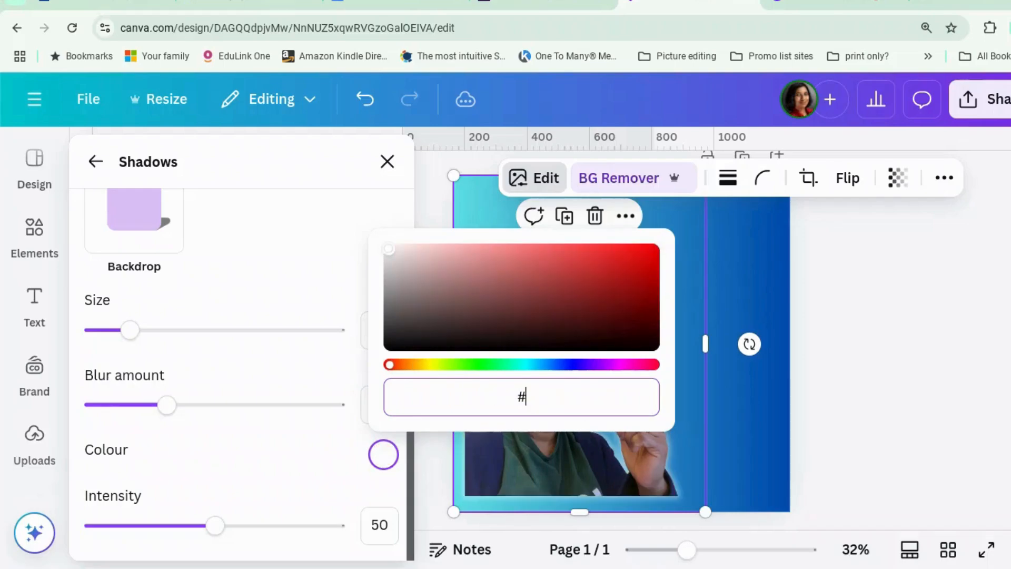
type("FFFFF")
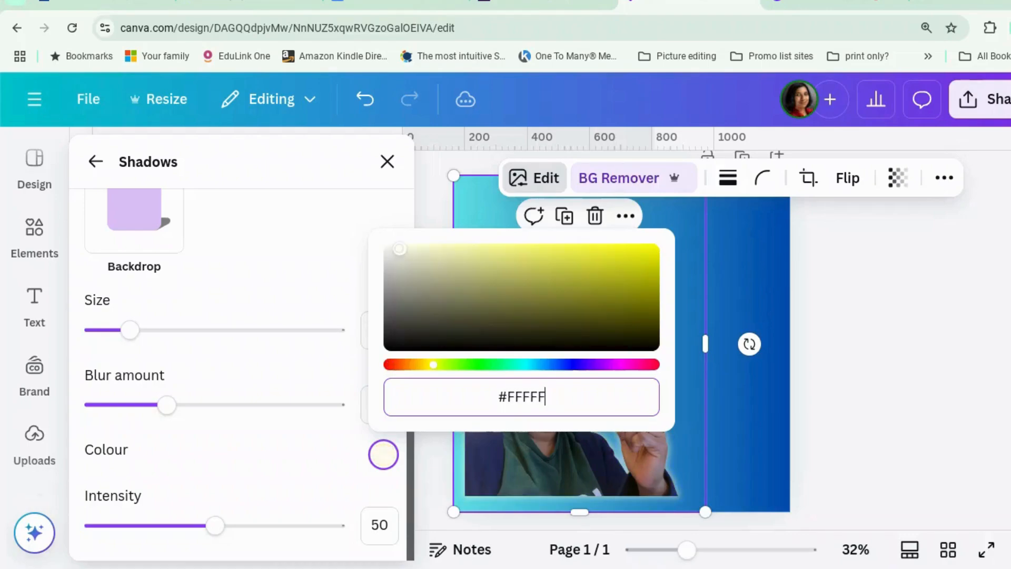
type("F")
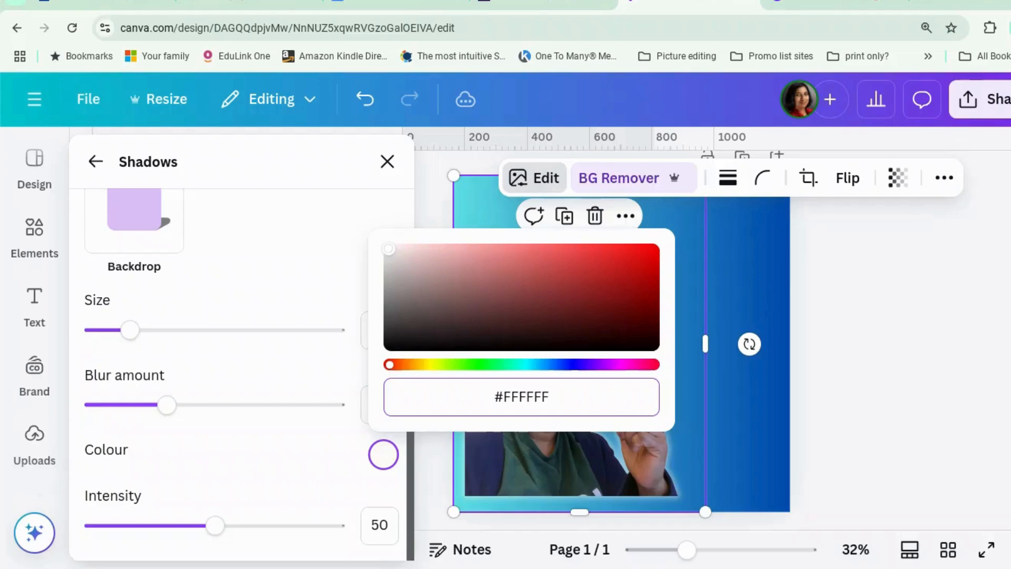
left_click(127, 354)
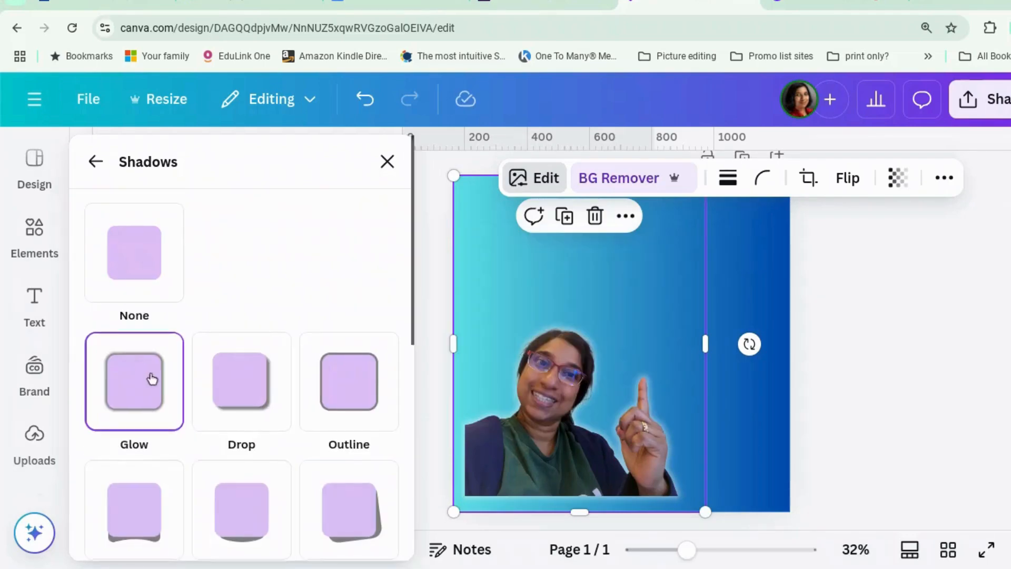
- Turn the glow into a crisp white outline with size 22, blur amount 0 and intensity 100
scroll(151, 378, "down", 4)
scroll(263, 415, "down", 2)
left_click_drag(144, 448, 196, 451)
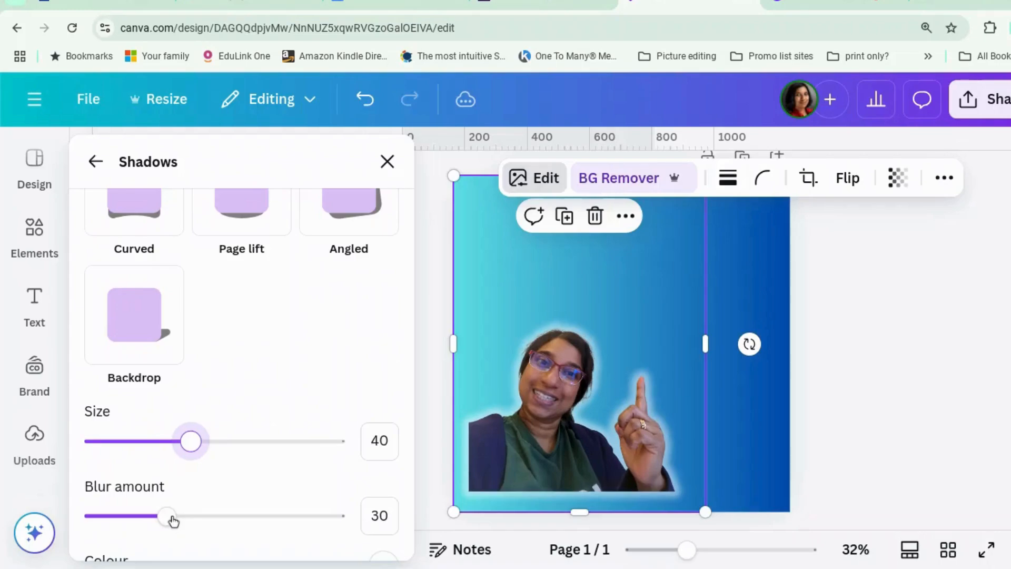
left_click(171, 516)
left_click_drag(171, 518, 86, 519)
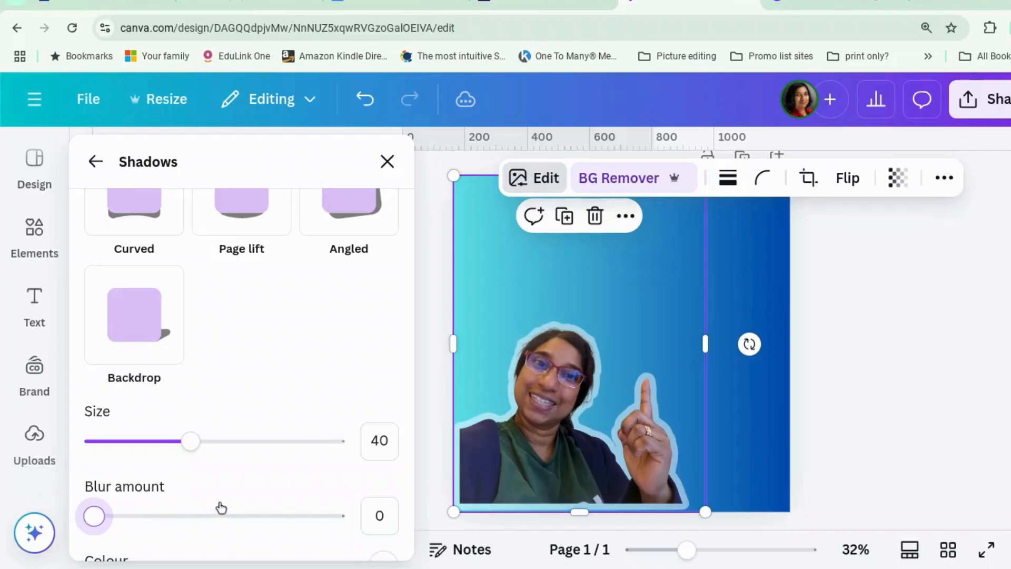
scroll(219, 506, "down", 3)
left_click_drag(215, 532, 352, 528)
left_click_drag(191, 331, 151, 337)
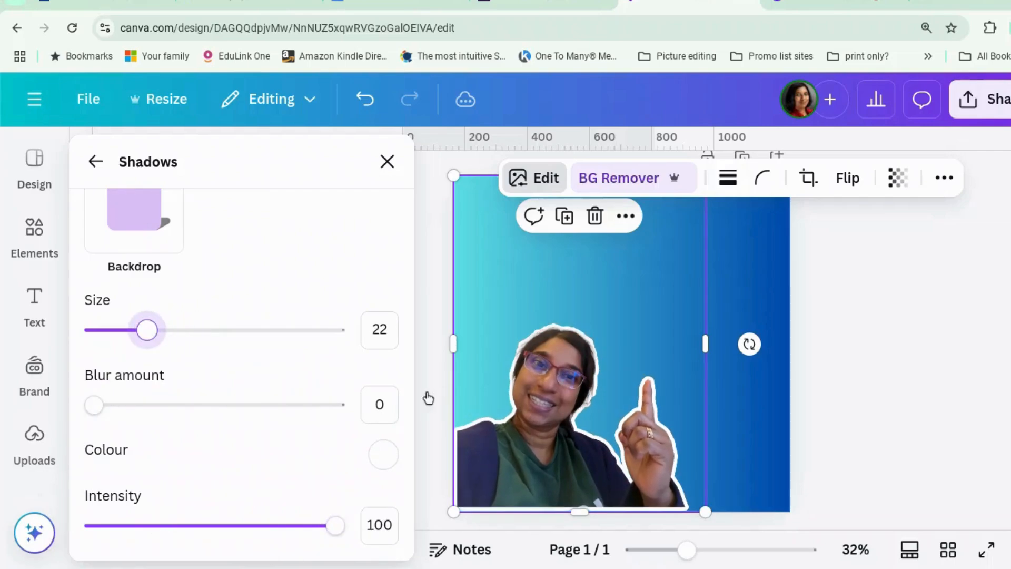
- Nudge the outlined selfie slightly left so it meets the page's left edge, and deselect it
left_click(893, 378)
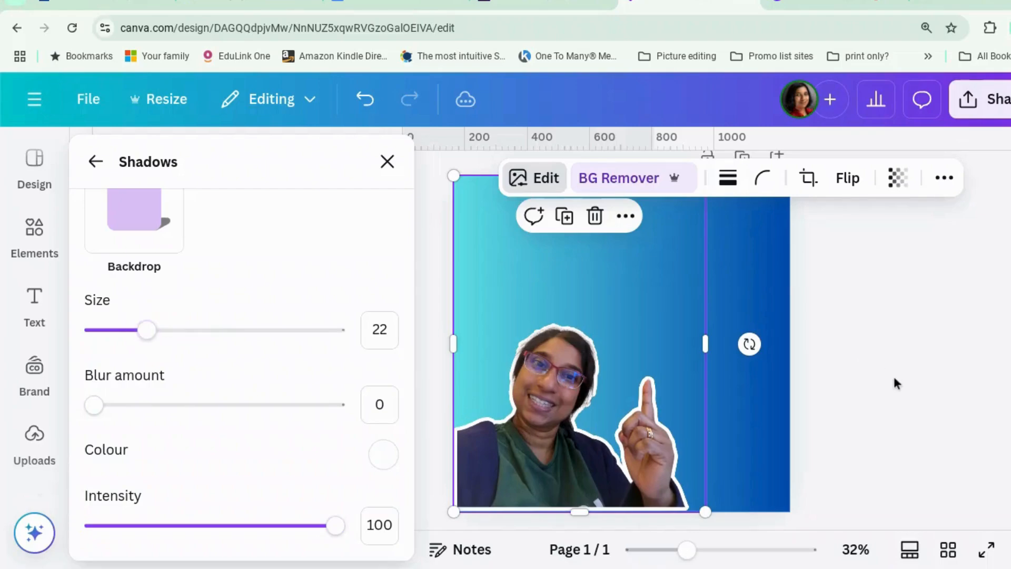
left_click_drag(522, 437, 515, 435)
left_click(852, 343)
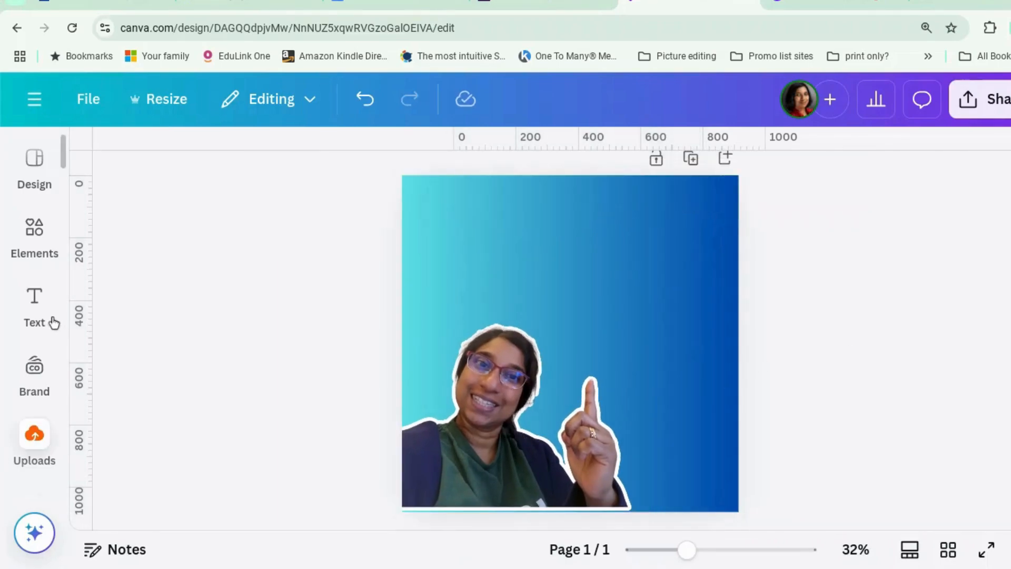
- Search the uploaded images for "twbia" and add the flat The Winner Bakes It All book cover to the page
left_click(30, 238)
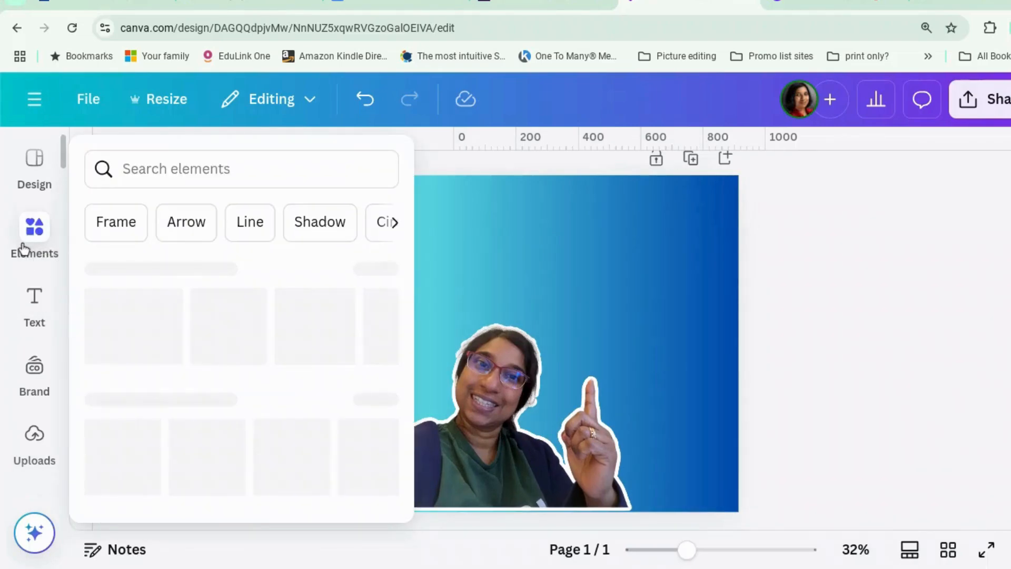
left_click(33, 451)
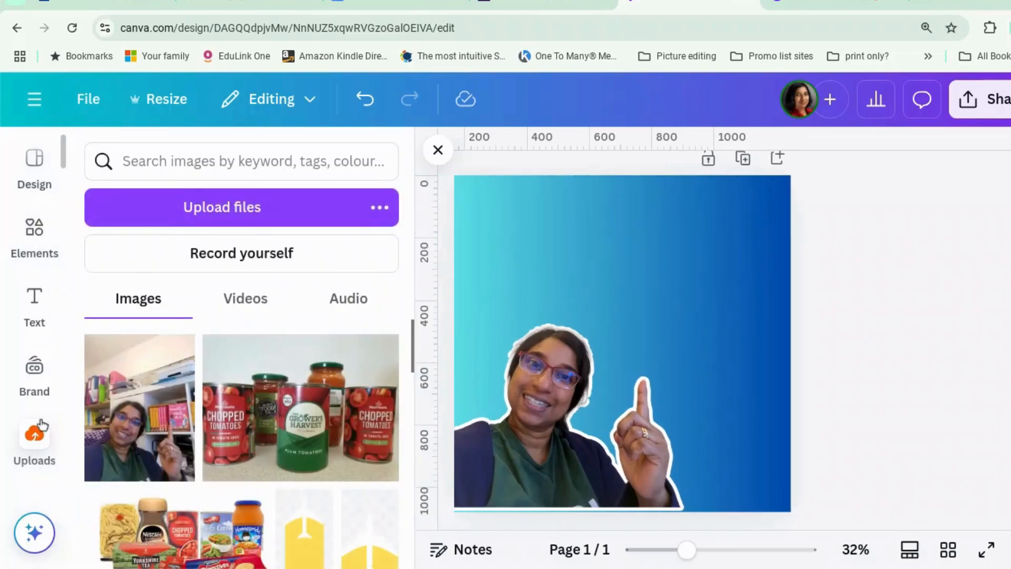
left_click(193, 152)
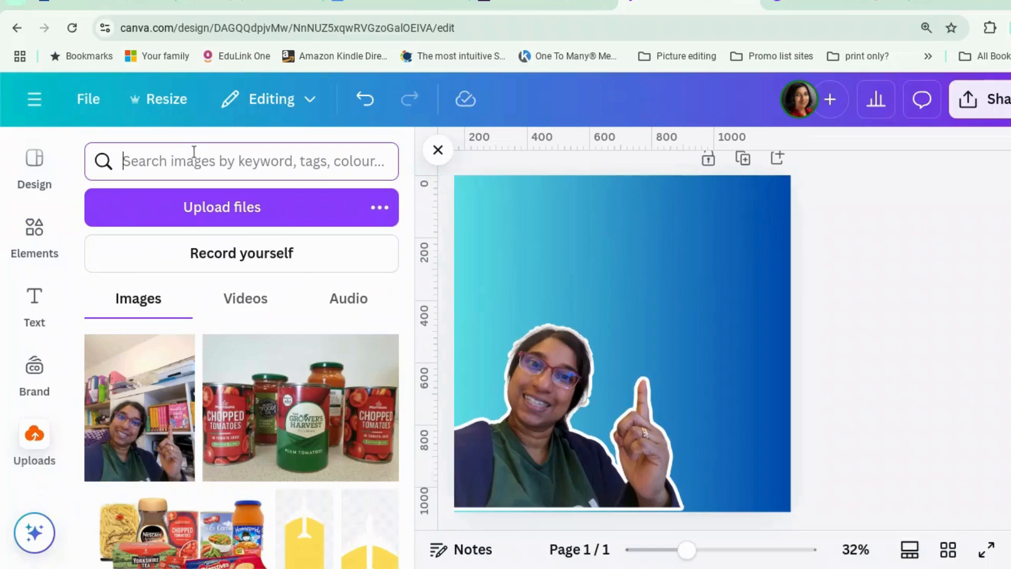
type("twbia")
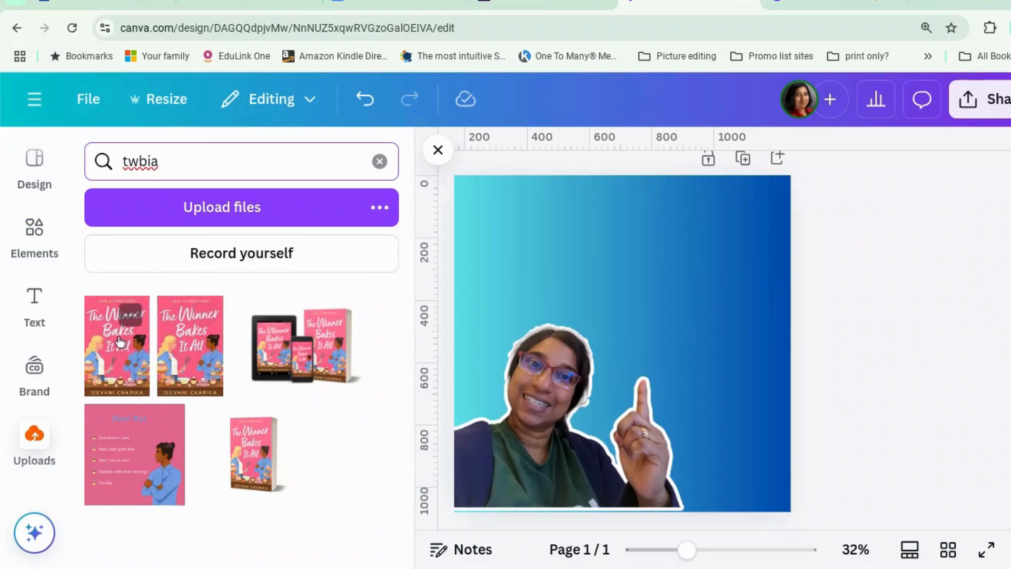
left_click(174, 389)
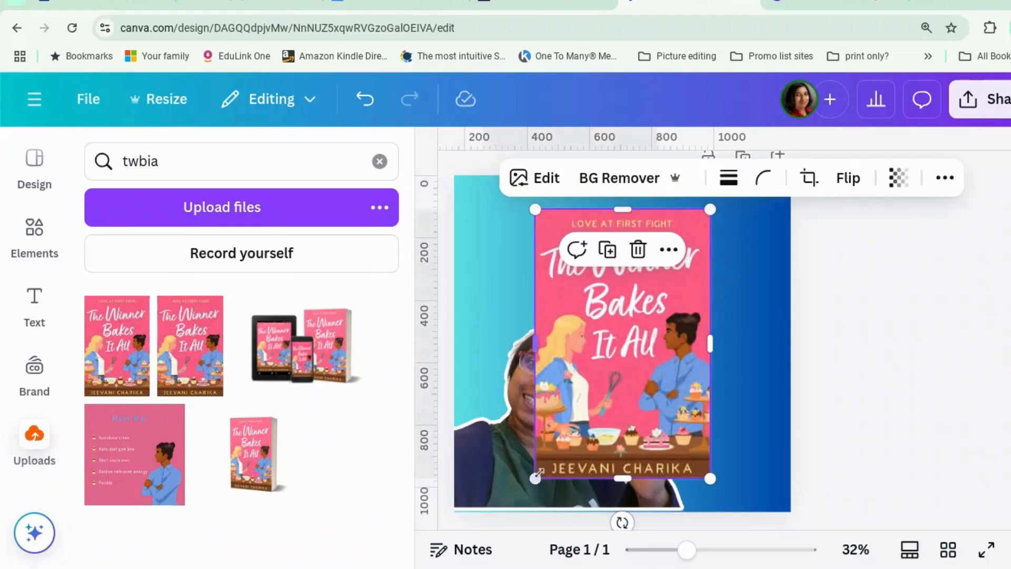
- Shrink the book cover and place it just above the selfie's pointing finger
left_click_drag(539, 477, 593, 388)
left_click_drag(668, 364, 653, 361)
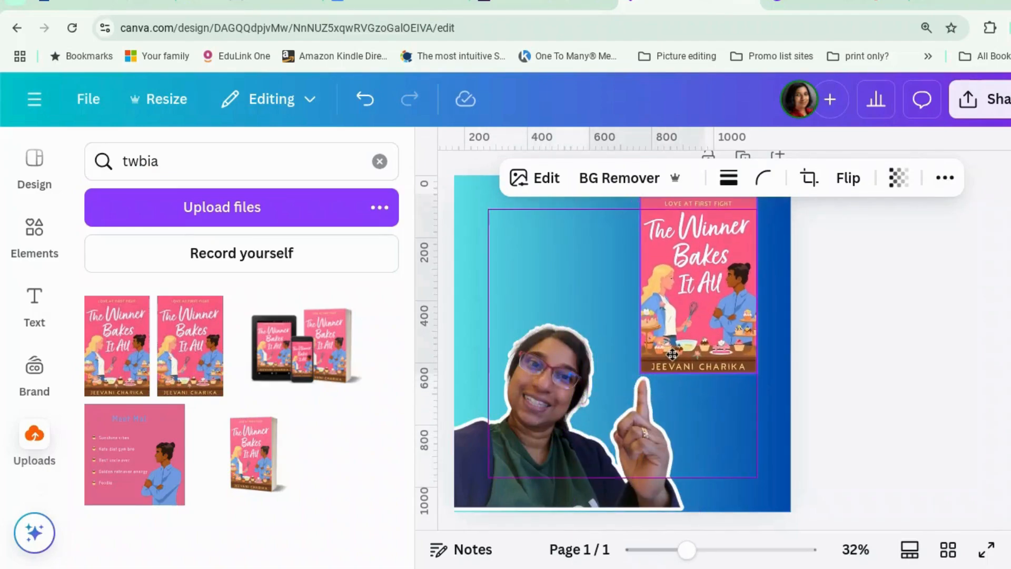
left_click(912, 377)
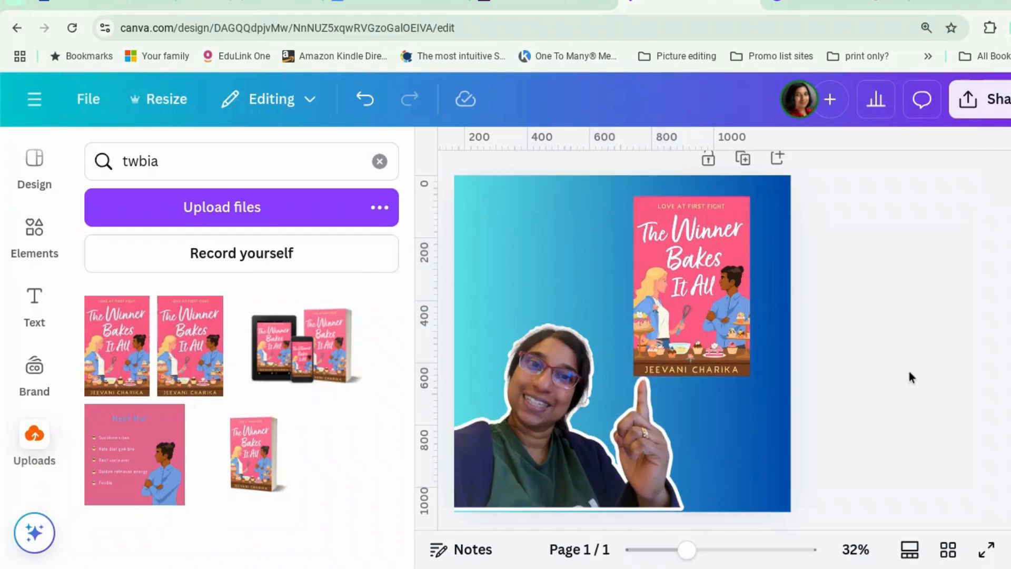
left_click(705, 320)
left_click_drag(632, 195, 640, 208)
left_click(895, 338)
- Apply a Glow shadow to the book cover with size 24 and blur amount 0
left_click(657, 289)
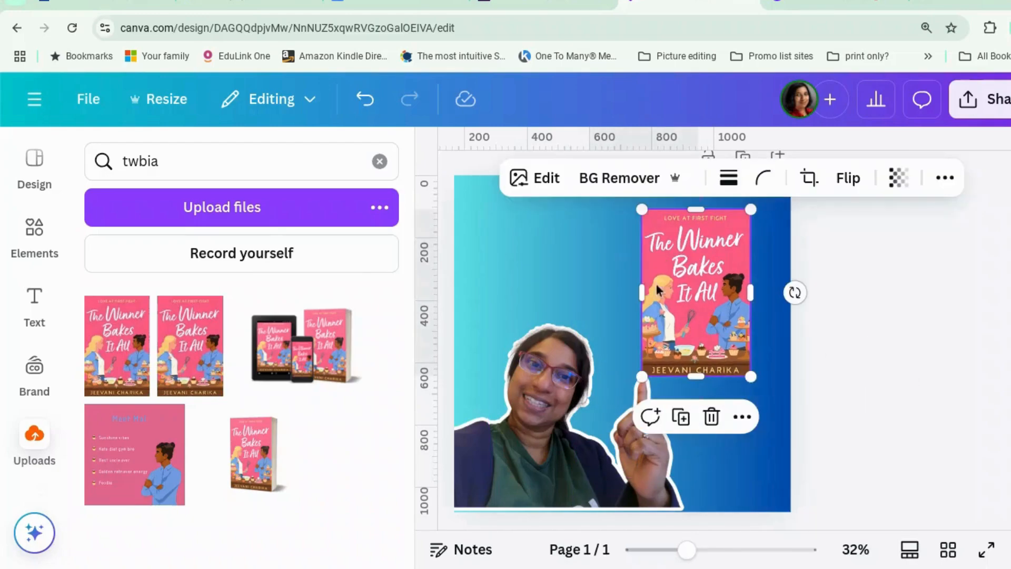
left_click(540, 179)
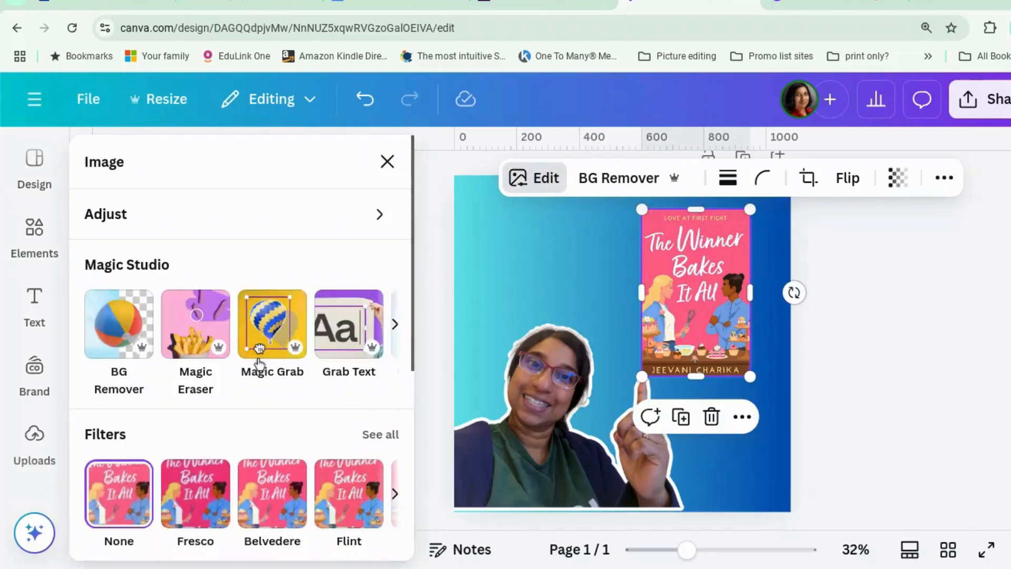
scroll(103, 408, "down", 5)
left_click(105, 406)
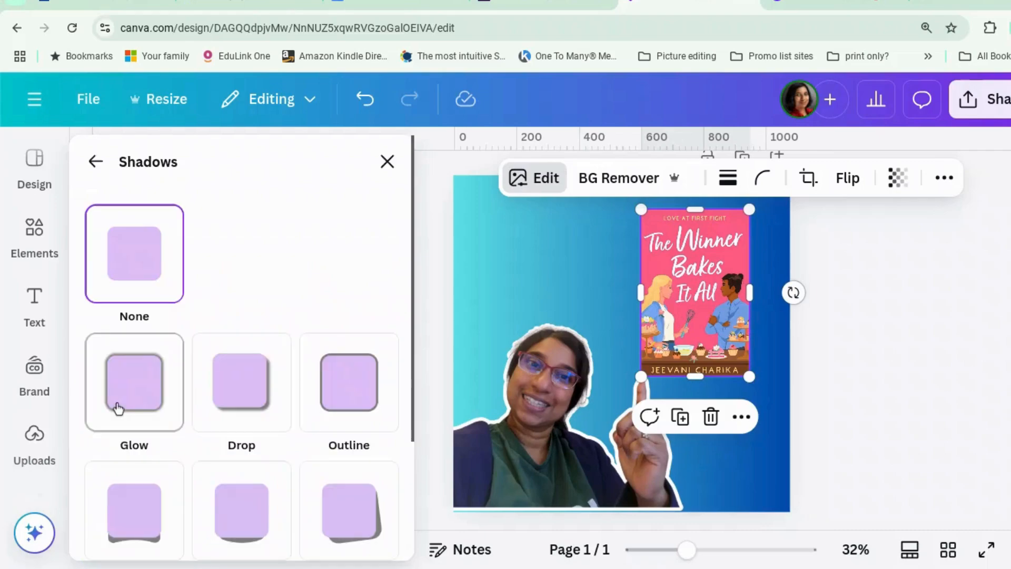
left_click(147, 408)
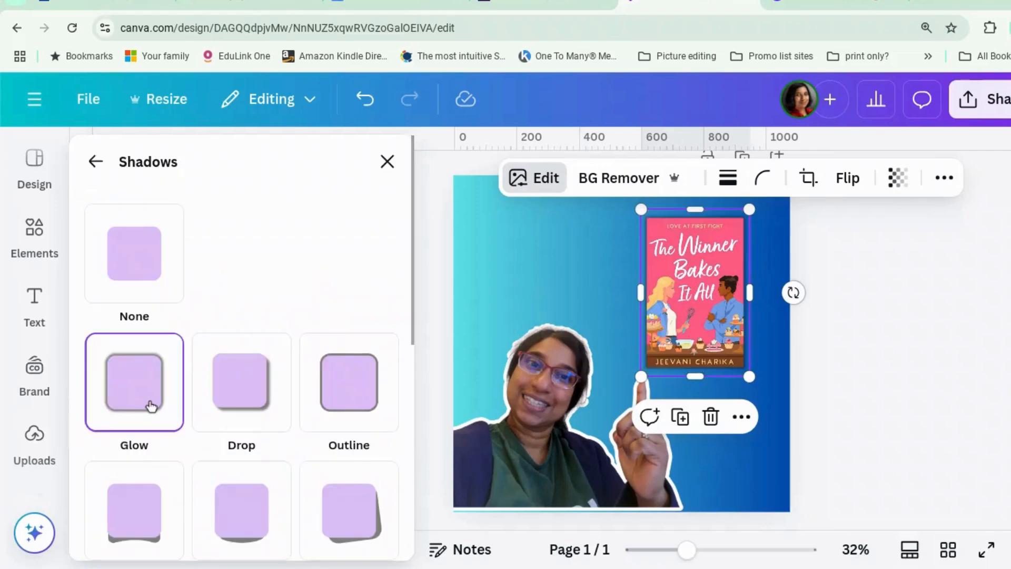
scroll(181, 429, "down", 8)
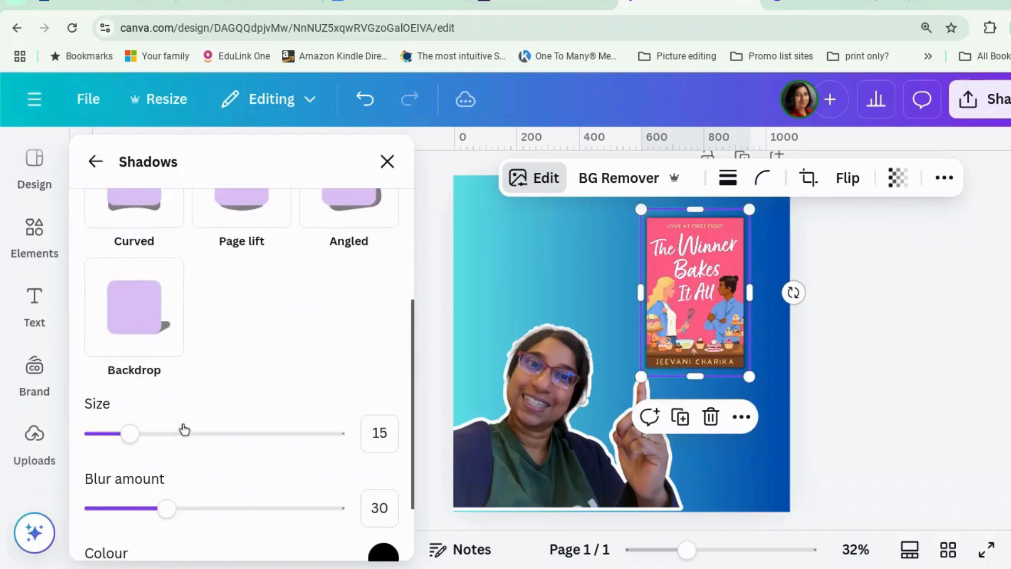
left_click_drag(136, 376, 152, 379)
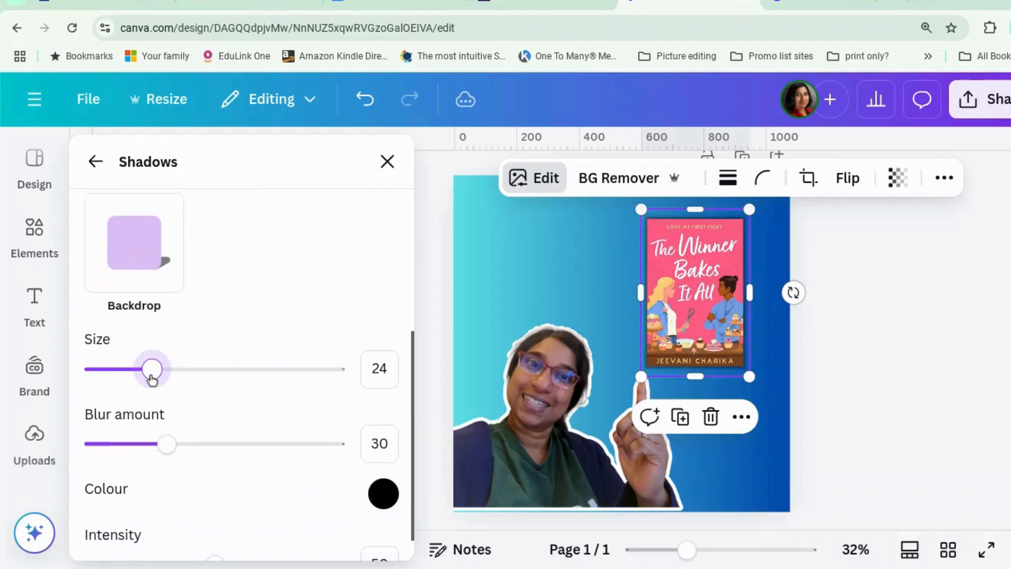
left_click_drag(168, 450, 94, 443)
- Set the book cover's glow colour to off-white #FBF7F7 and its intensity to 100, and deselect the cover
left_click(383, 493)
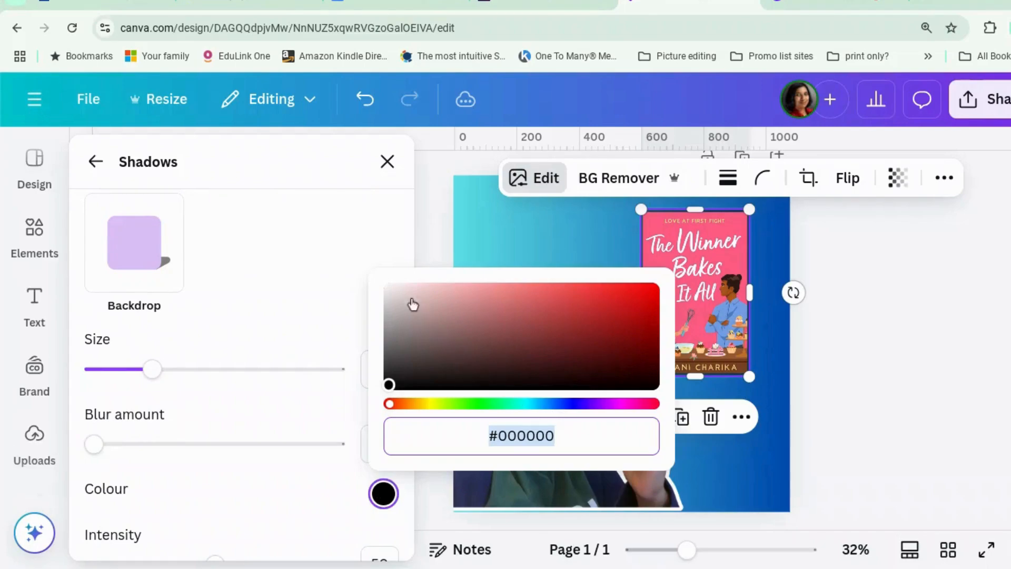
left_click(389, 288)
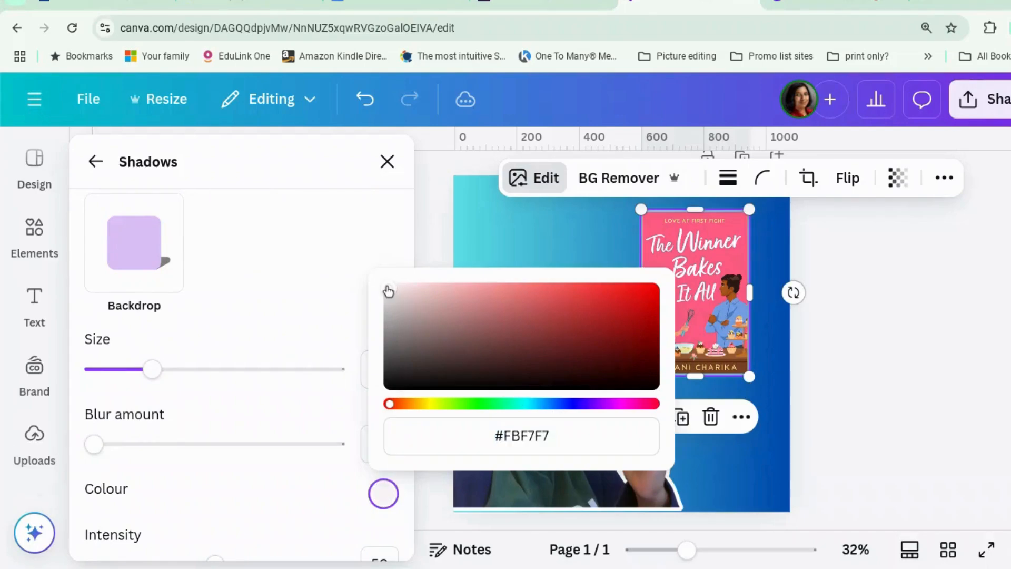
left_click(264, 484)
scroll(259, 484, "down", 1)
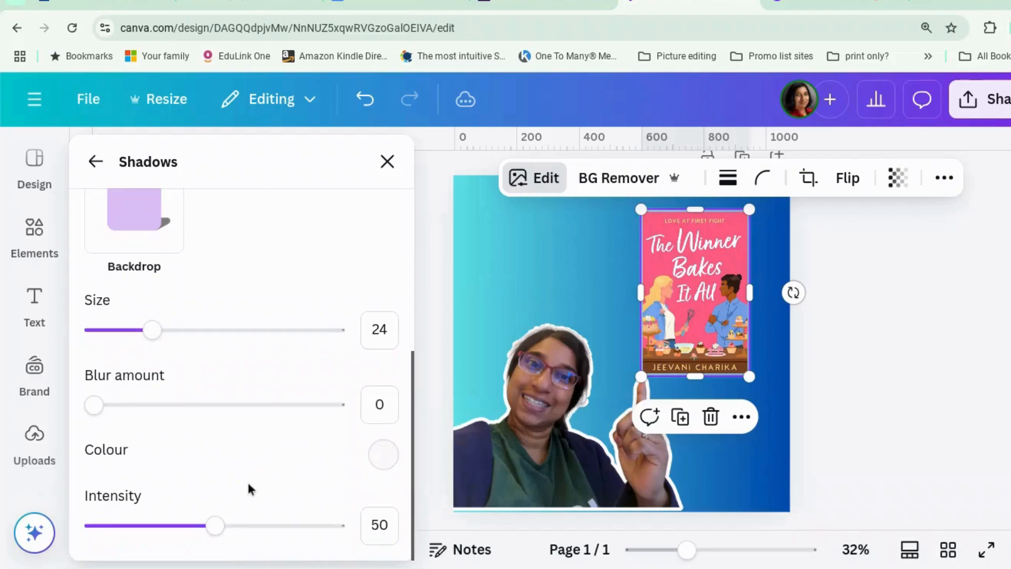
left_click_drag(219, 531, 341, 538)
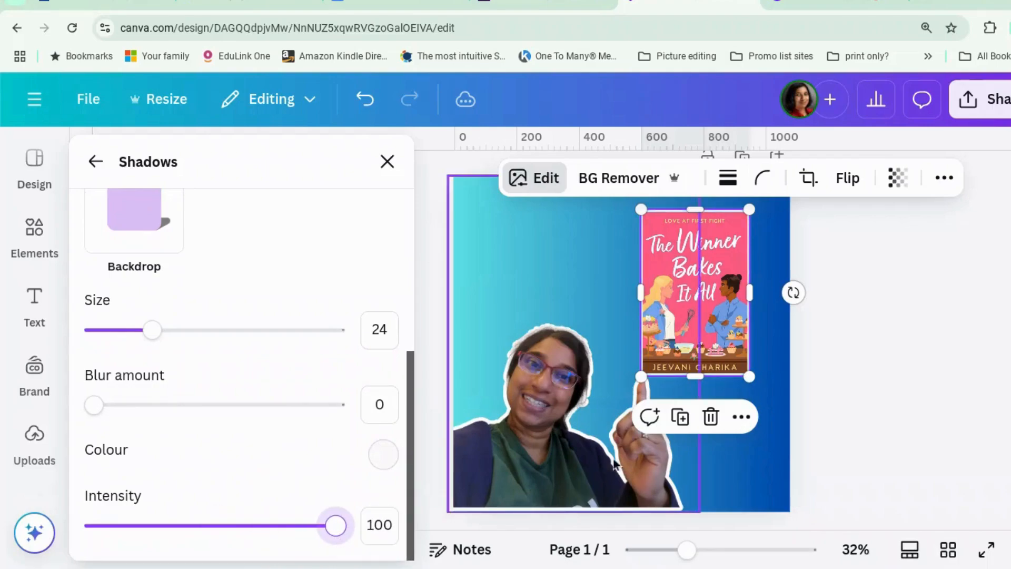
left_click(882, 431)
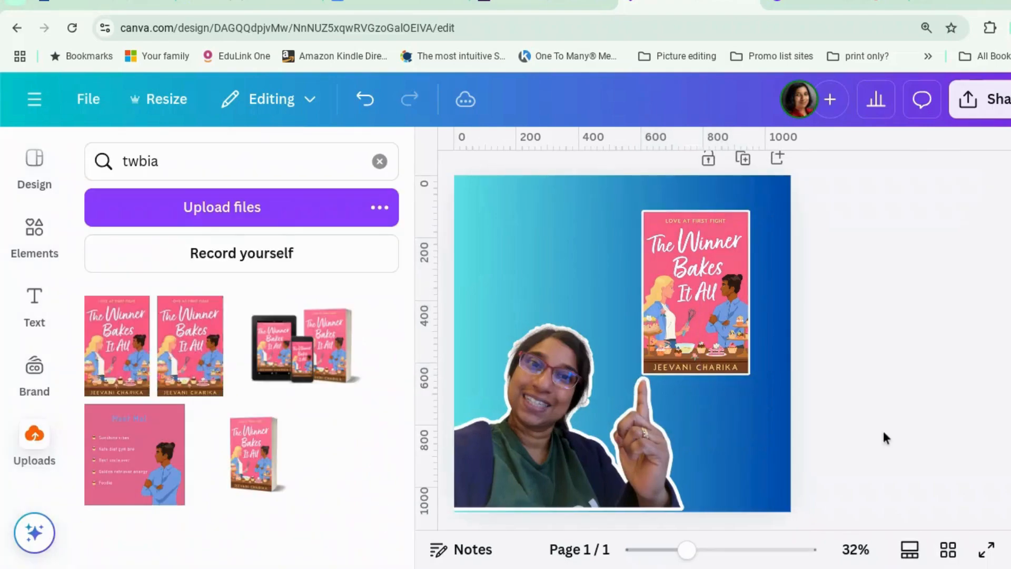
- Move the outlined book cover up and to the right, closer to the page's upper-right corner
left_click_drag(731, 342, 748, 326)
left_click(859, 368)
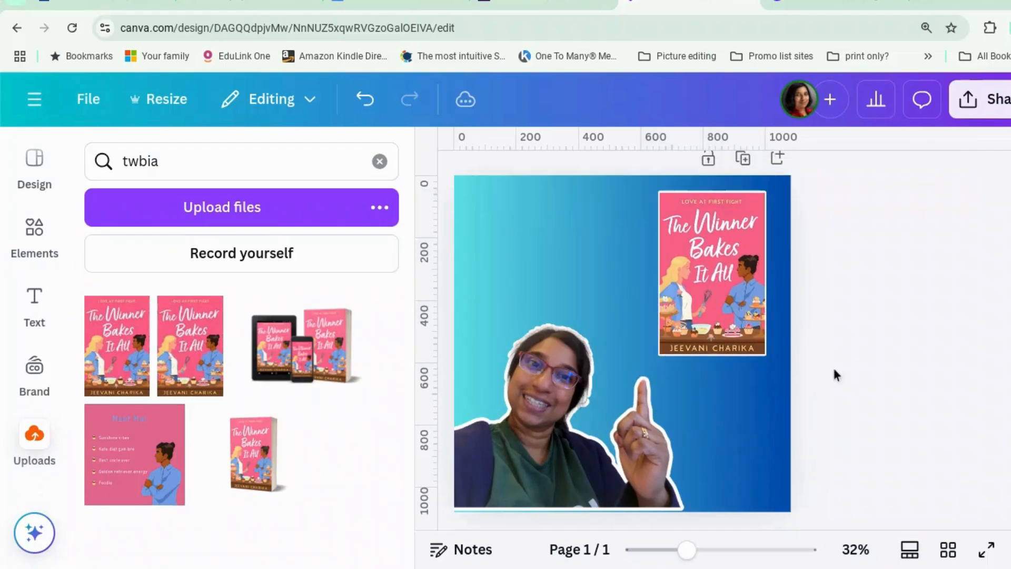
- Add a heading to the page reading "BUY MY BOOK"
left_click(37, 307)
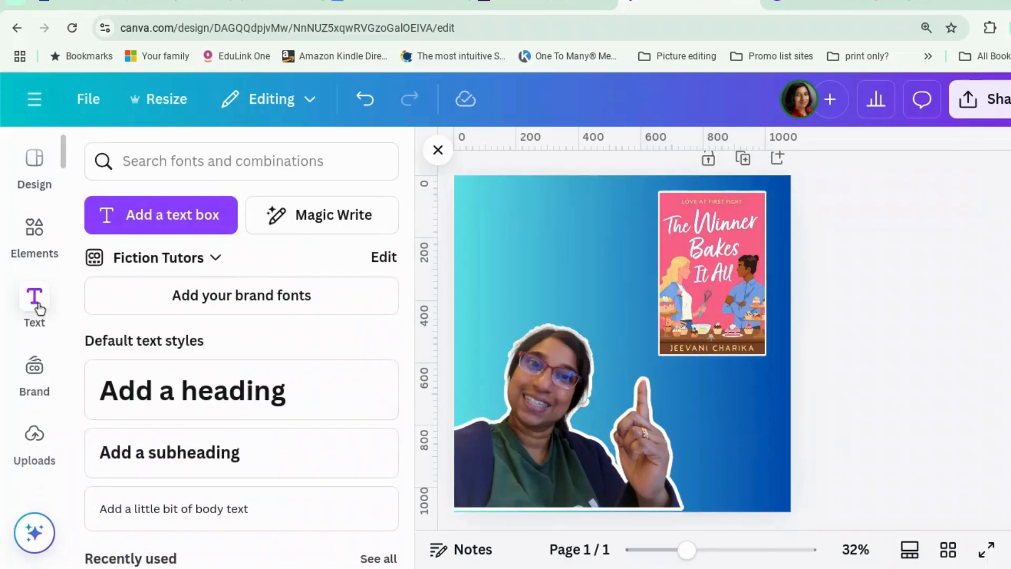
left_click(167, 393)
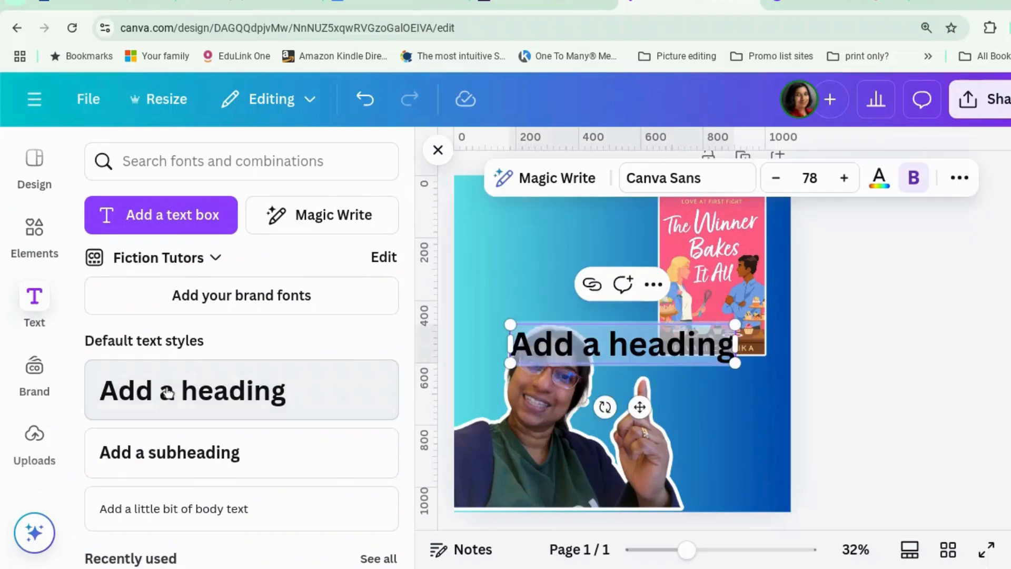
type("BUYMY")
key("BackSpace")
key("BackSpace")
type("MY")
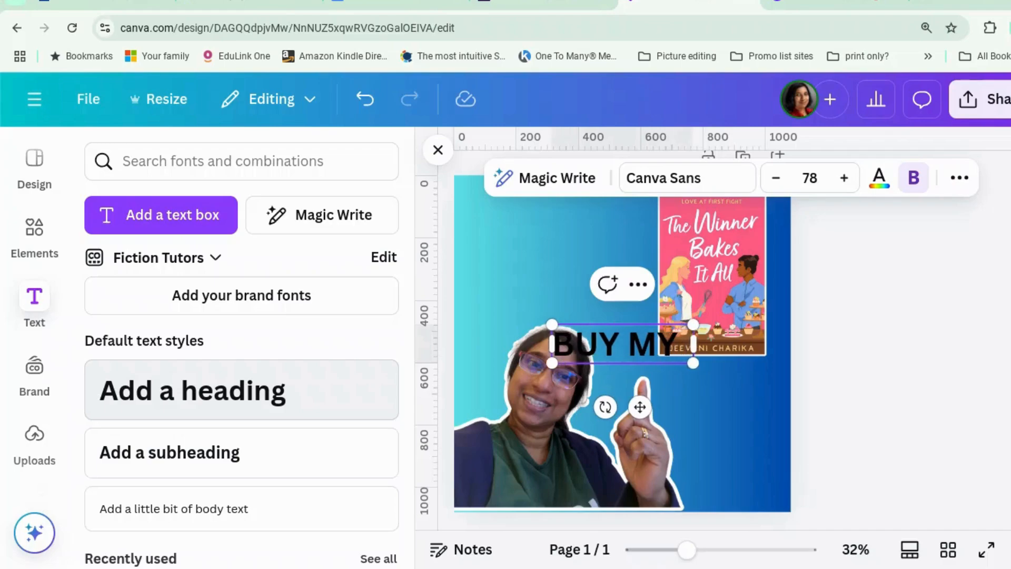
type("  BOOK")
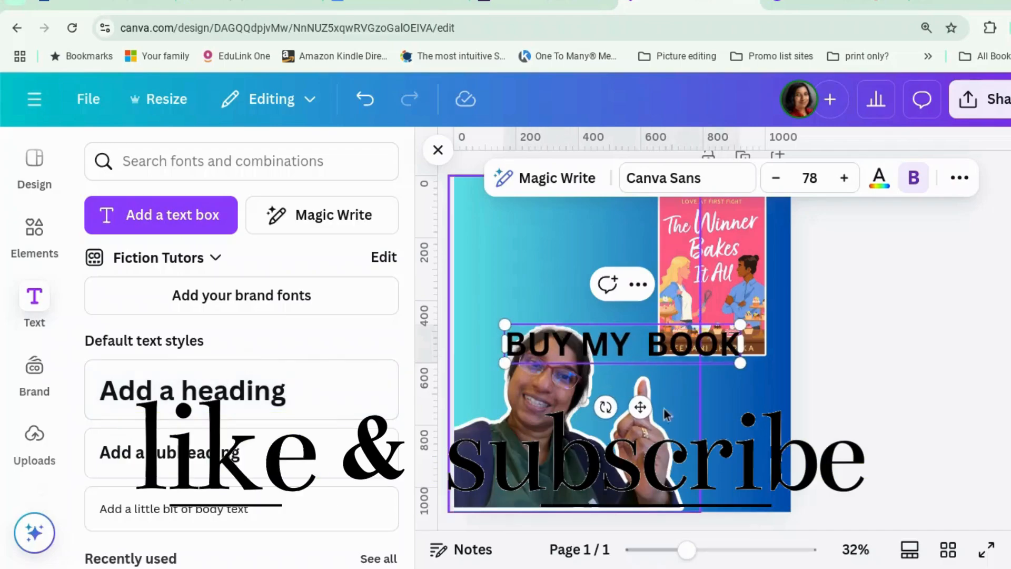
- Narrow the heading's text box so it wraps onto two lines, and place it above the selfie's head beside the cover
left_click_drag(740, 344, 674, 366)
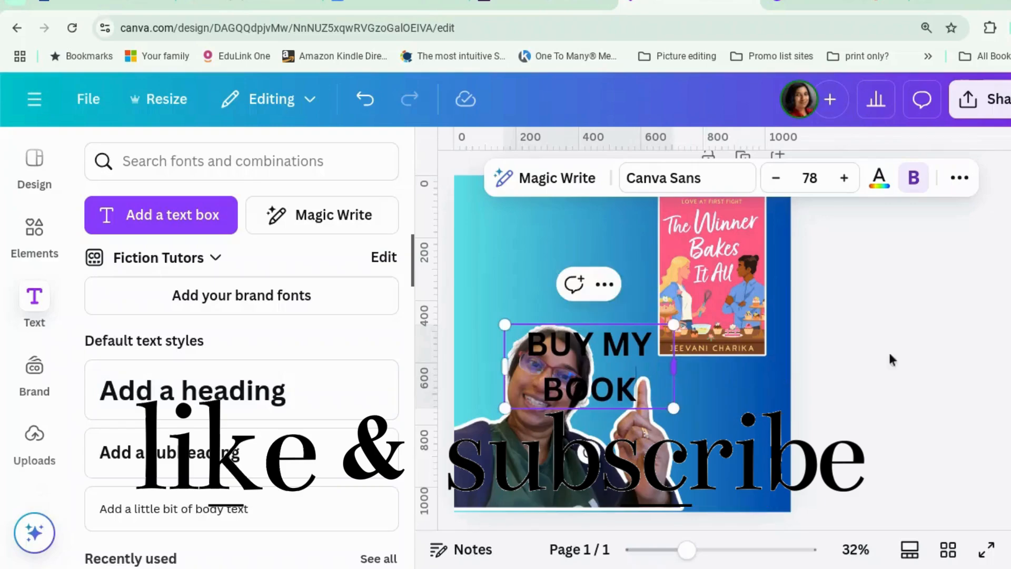
left_click_drag(574, 399, 549, 283)
- Change the font of the BUY MY BOOK heading to Cherry Bomb One
double_click(497, 247)
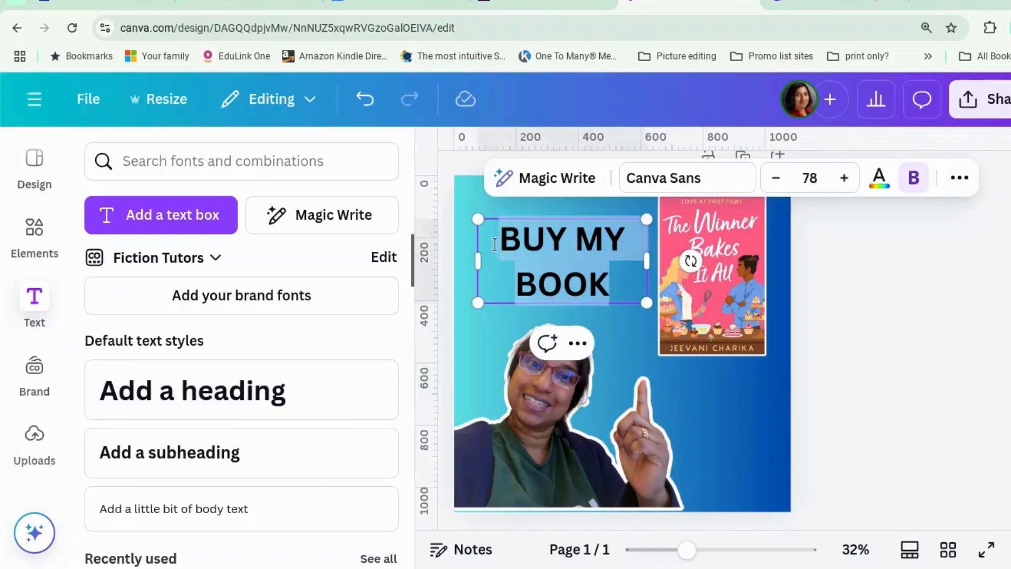
left_click(727, 184)
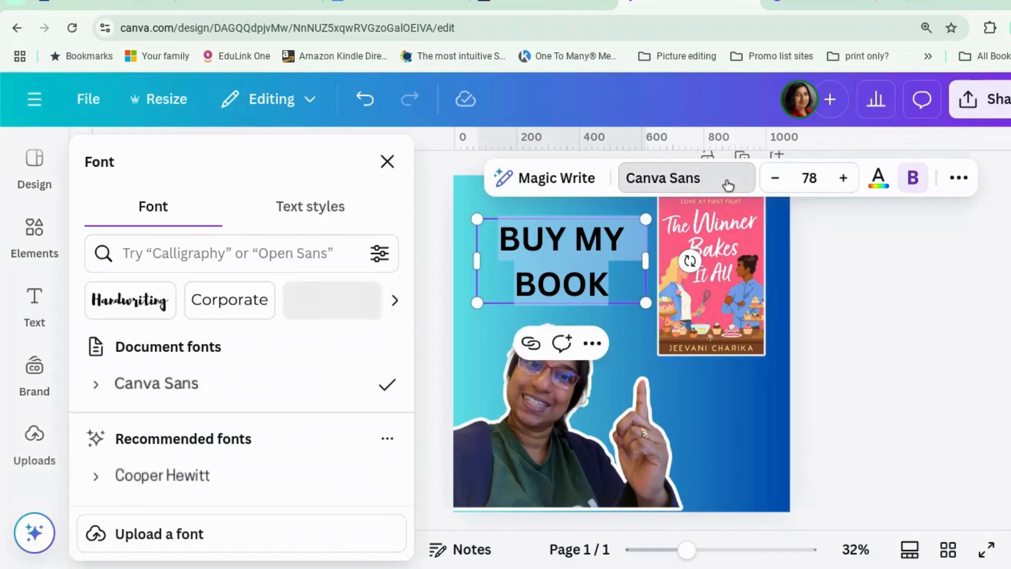
scroll(305, 417, "down", 4)
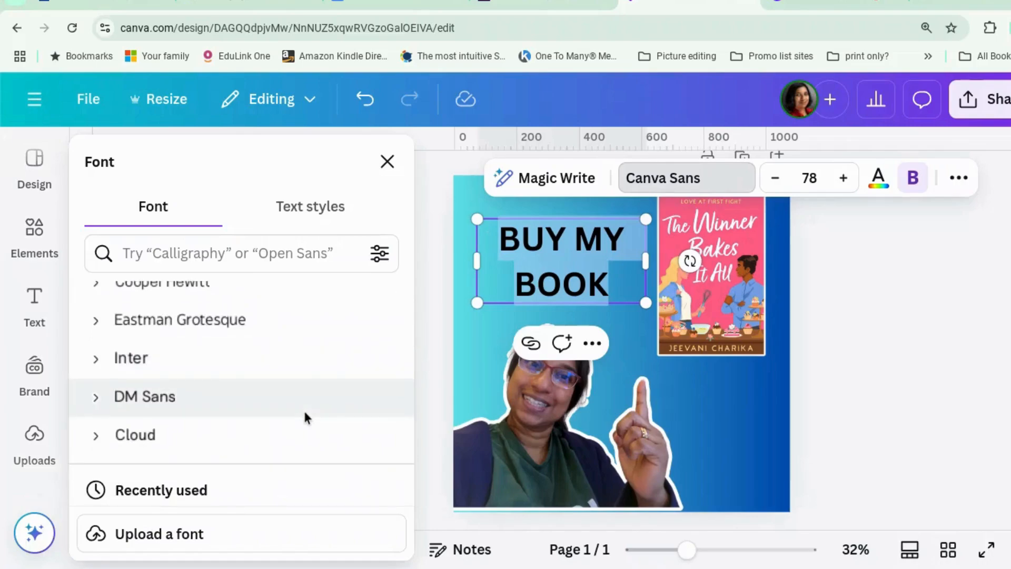
scroll(305, 417, "down", 1)
scroll(305, 418, "down", 6)
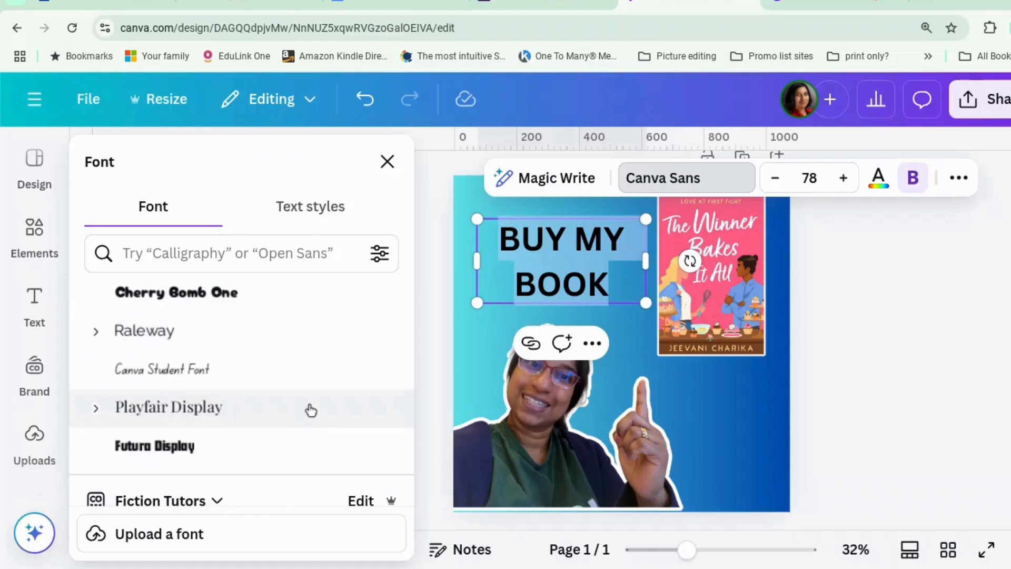
left_click(276, 306)
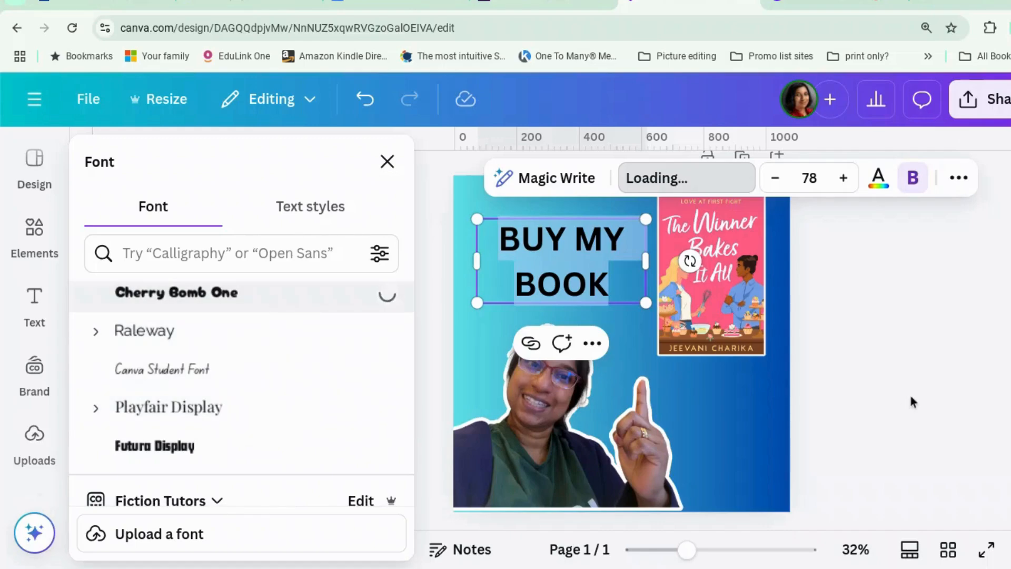
left_click(912, 402)
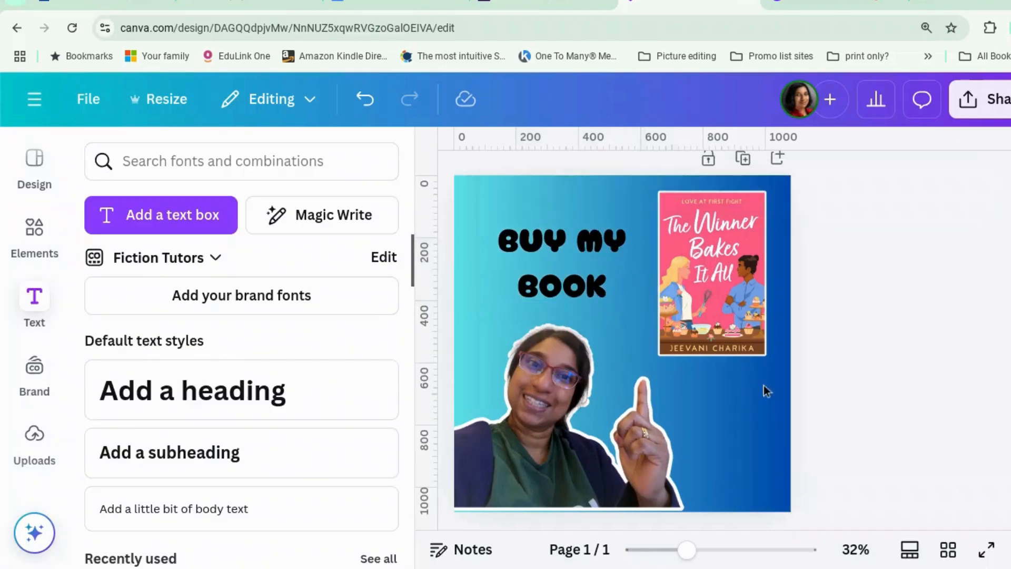
- Enlarge the BUY MY BOOK heading to font size 91.5 and apply the Outline text effect to it
left_click(585, 274)
left_click_drag(478, 302, 449, 317)
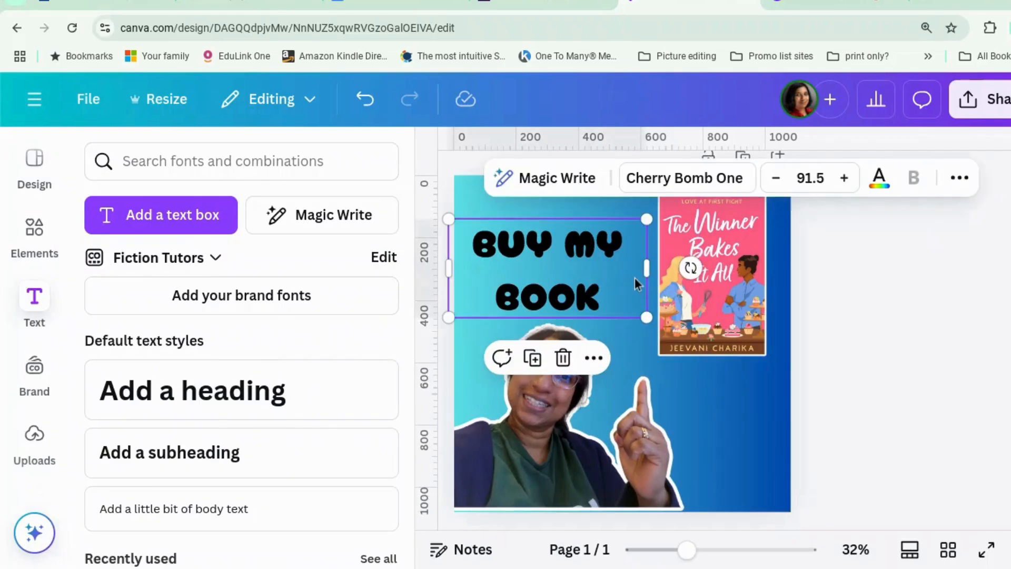
left_click(961, 182)
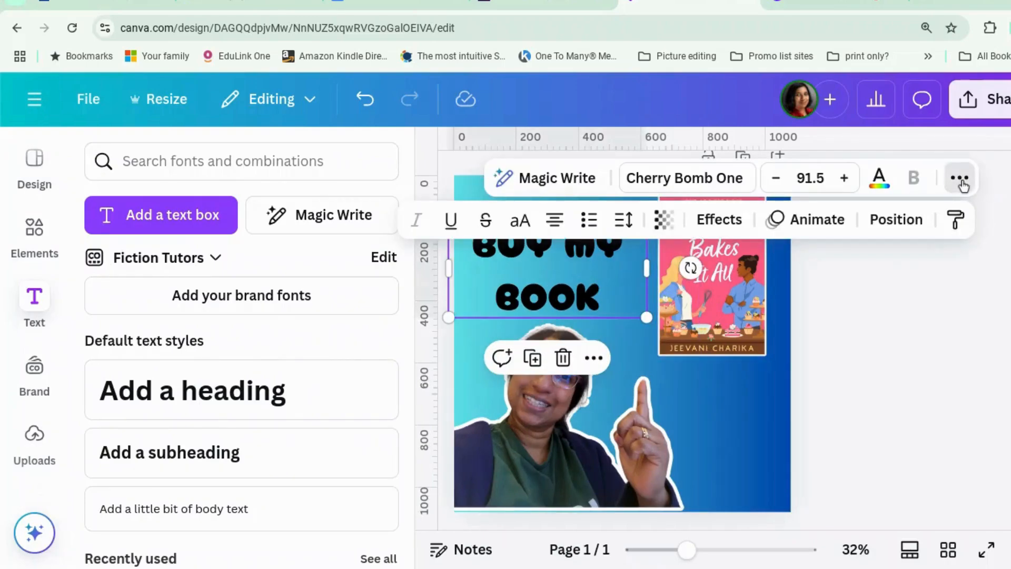
left_click(734, 225)
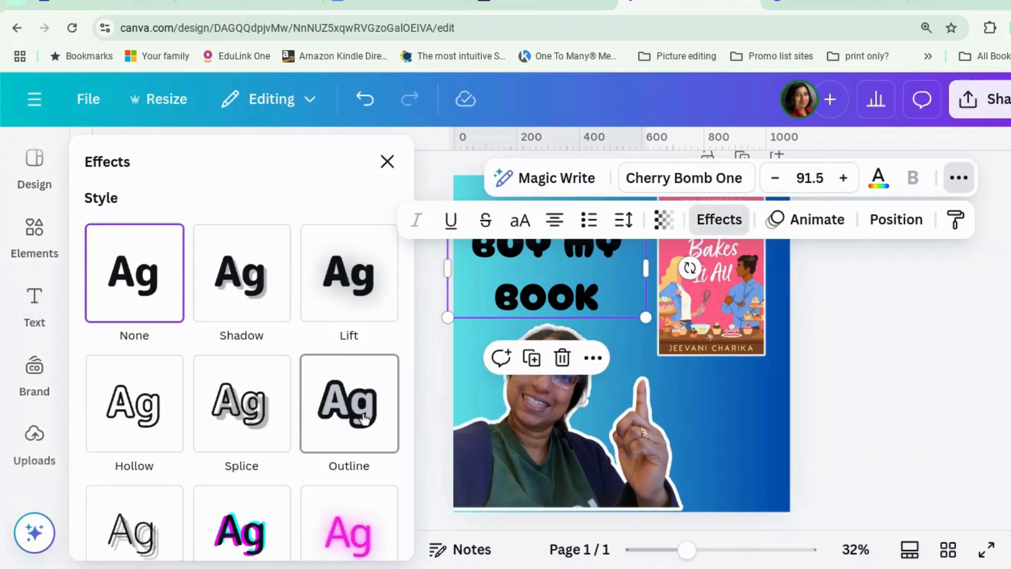
scroll(365, 409, "down", 1)
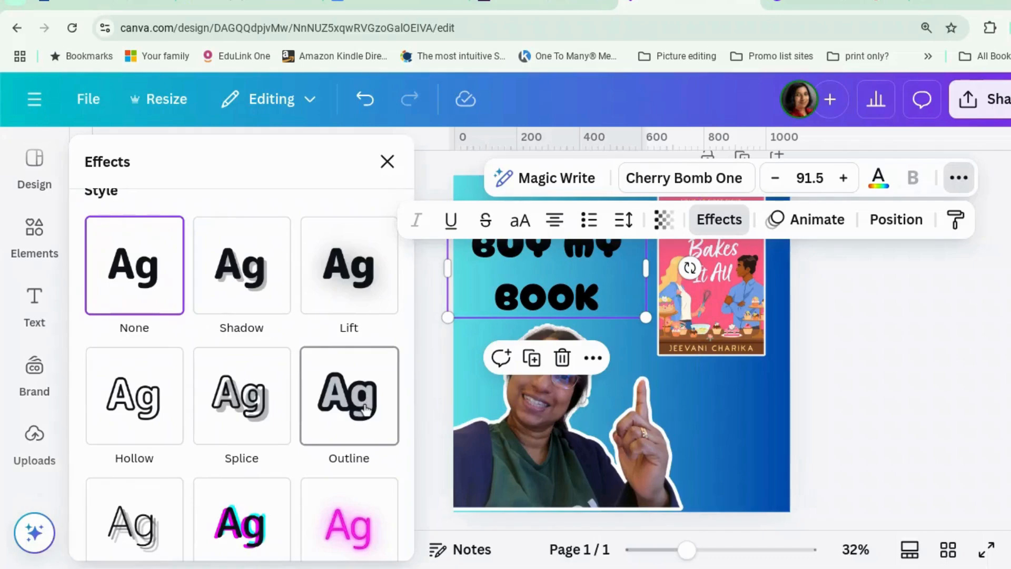
left_click(365, 409)
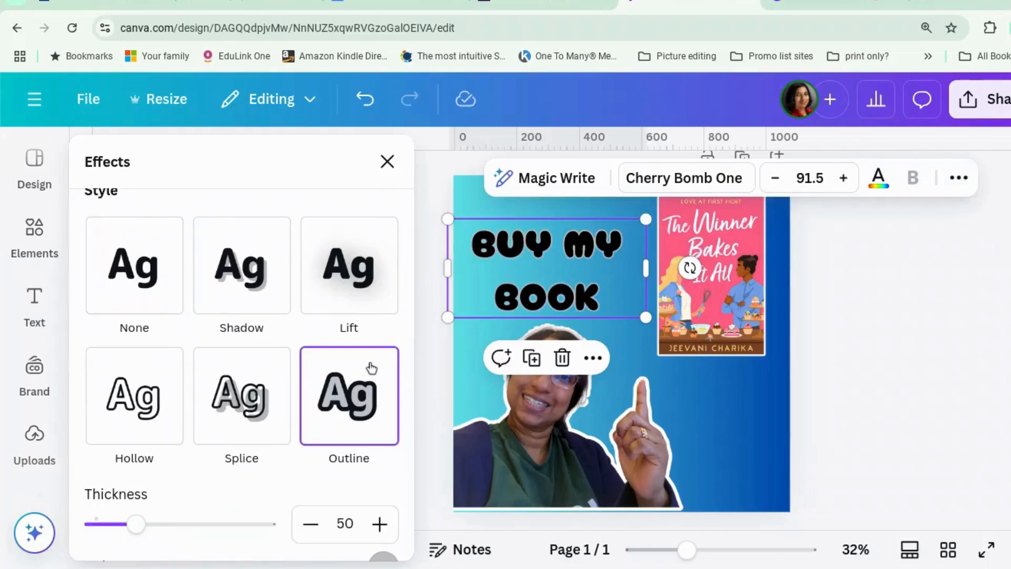
- Set the BUY MY BOOK heading's outline thickness to 55 and its outline colour to white
mouse_move(149, 532)
left_mouse_down()
mouse_move(214, 526)
mouse_move(150, 524)
left_mouse_up()
scroll(262, 465, "down", 2)
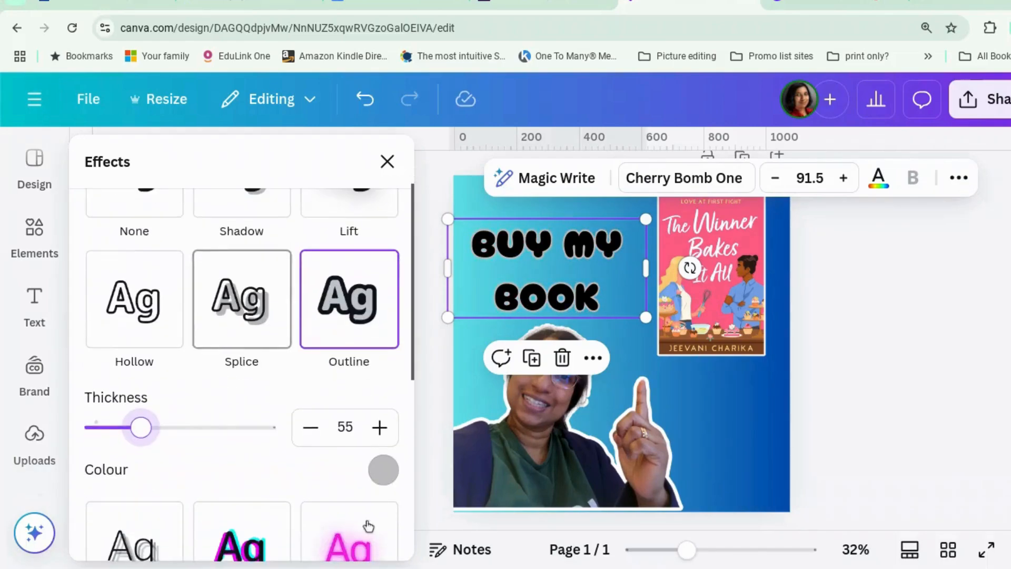
left_click(383, 469)
scroll(184, 395, "down", 1)
left_click(134, 430)
left_click(853, 324)
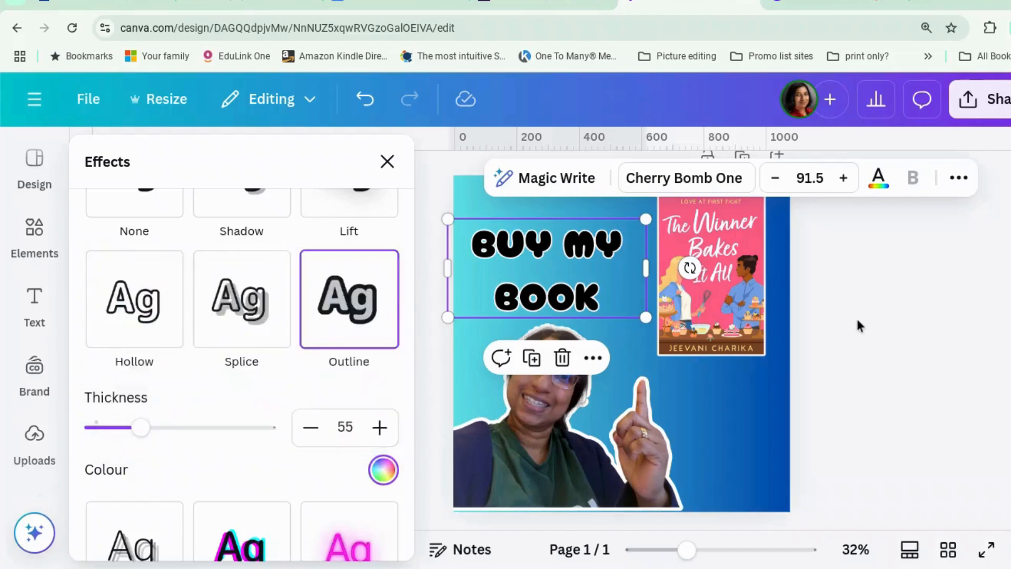
left_click(857, 320)
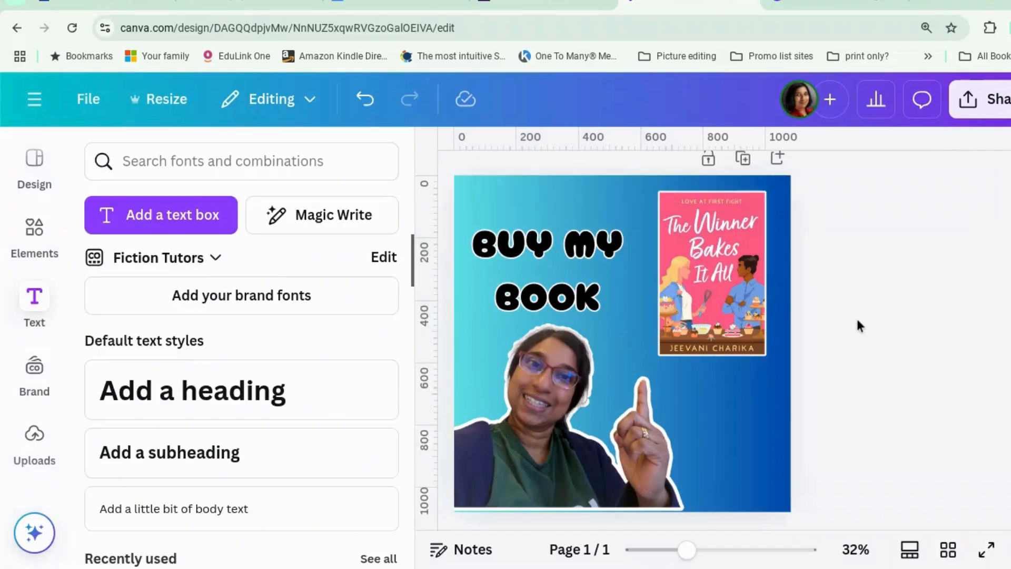
- Undo the outline styling on the BUY MY BOOK heading until the text has no effect
left_click(507, 283)
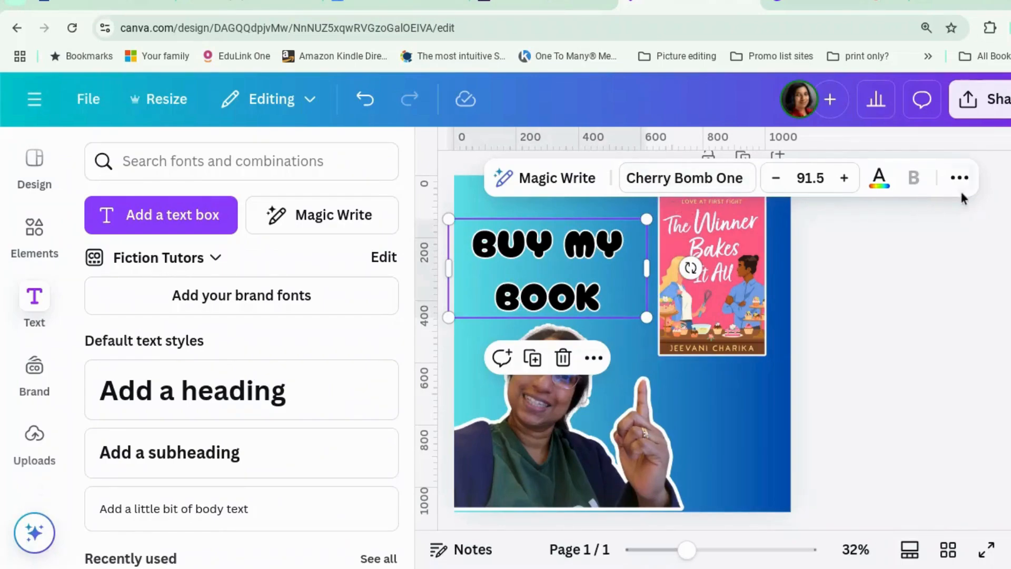
left_click(366, 100)
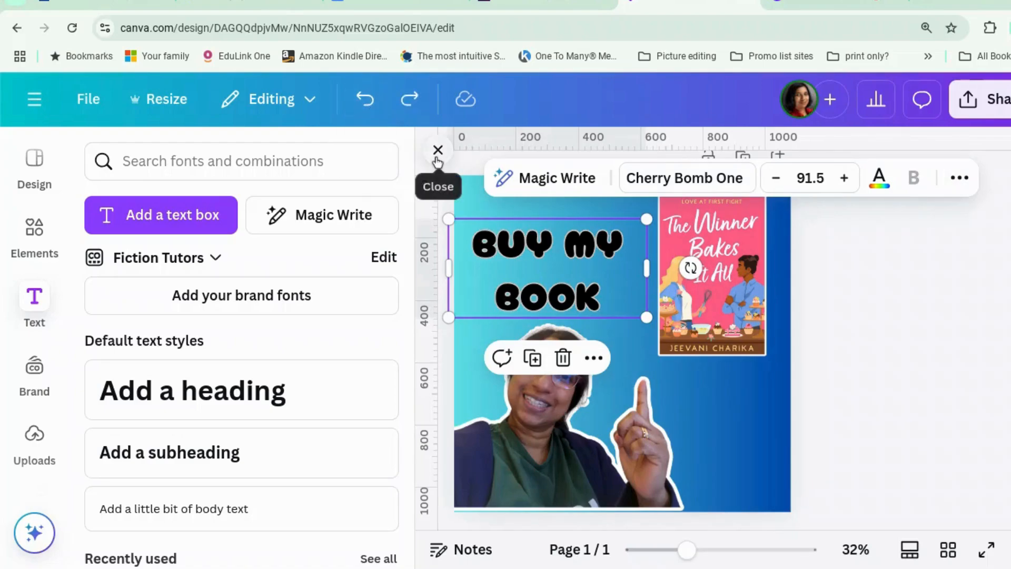
left_click(367, 100)
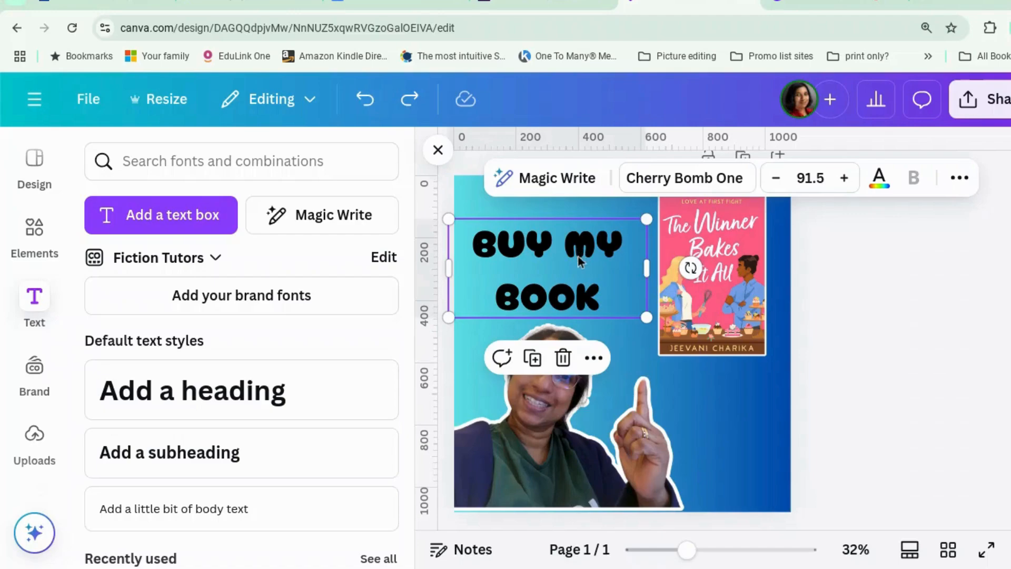
- Duplicate the BUY MY BOOK heading and place the copy exactly over the original
right_click(580, 261)
left_click(607, 222)
left_click_drag(573, 270, 560, 266)
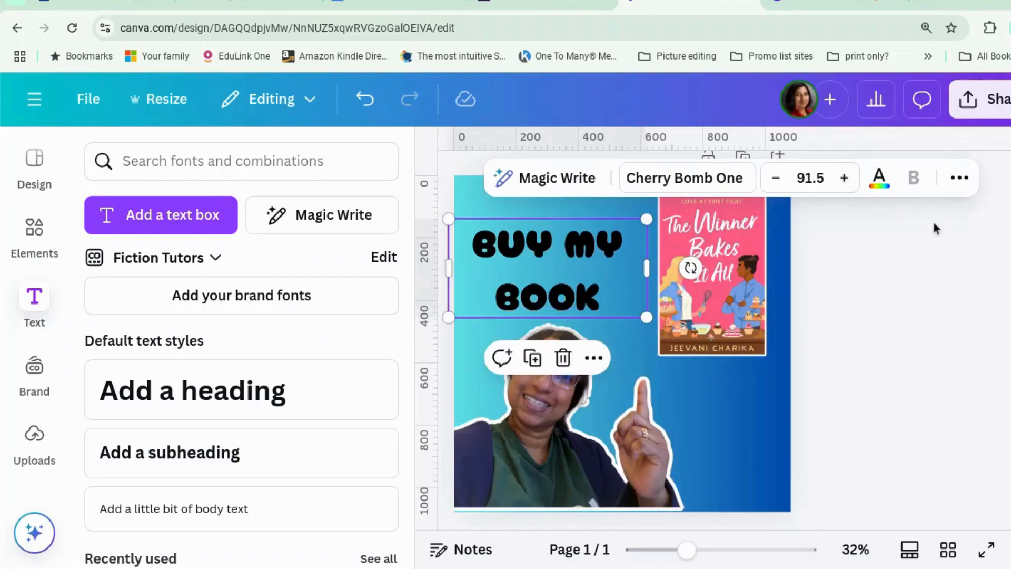
- Apply the Hollow text effect to the heading copy
left_click(959, 177)
left_click(720, 220)
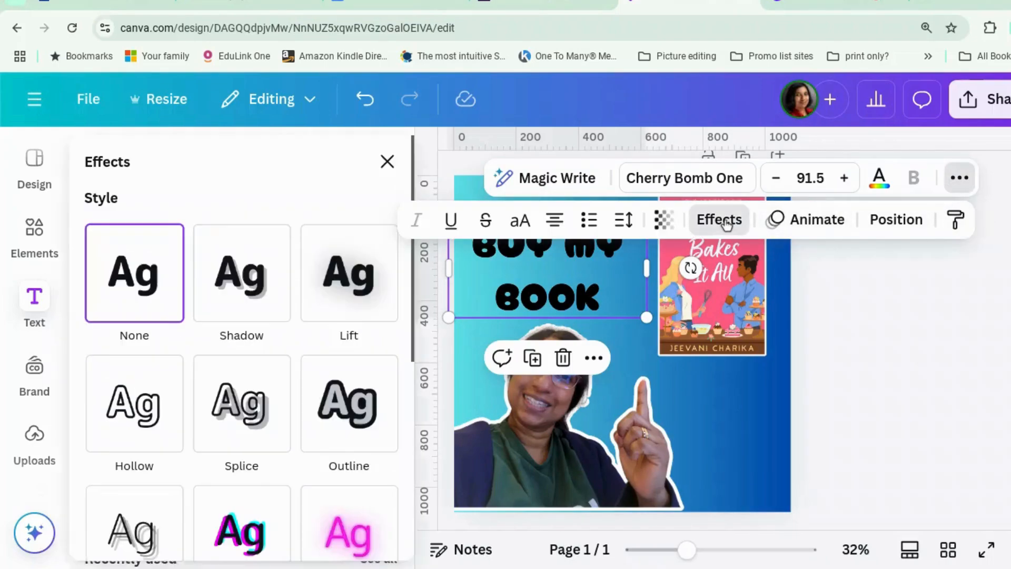
left_click(151, 406)
scroll(153, 410, "down", 6)
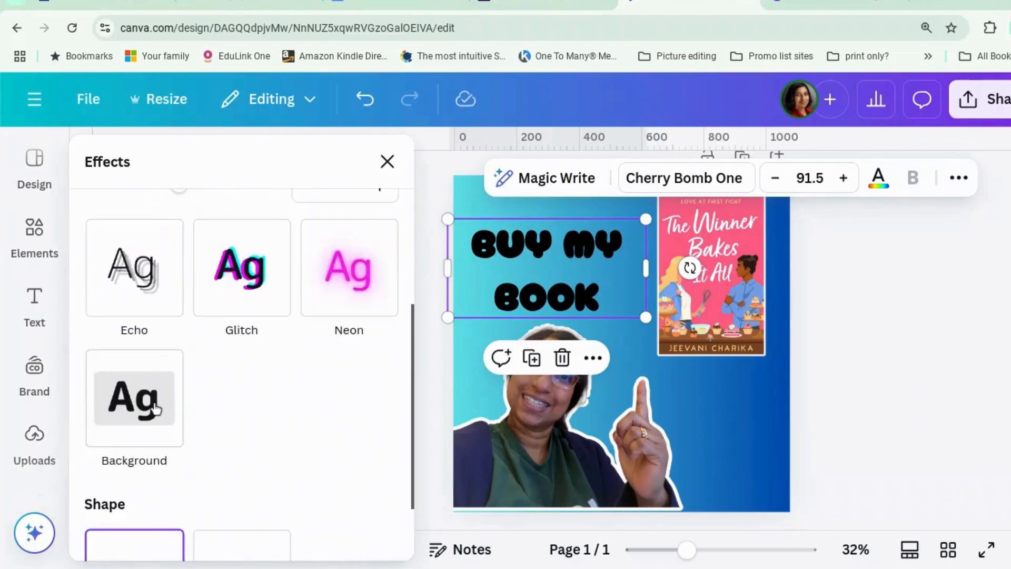
scroll(153, 357, "up", 7)
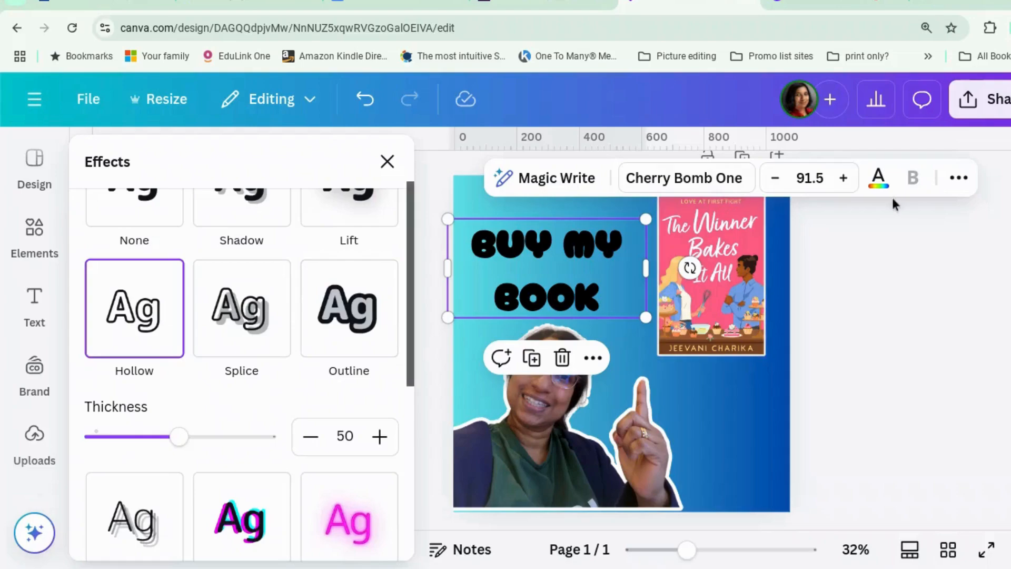
- Colour the hollow heading copy white and align it over the black heading as its outline
left_click(878, 179)
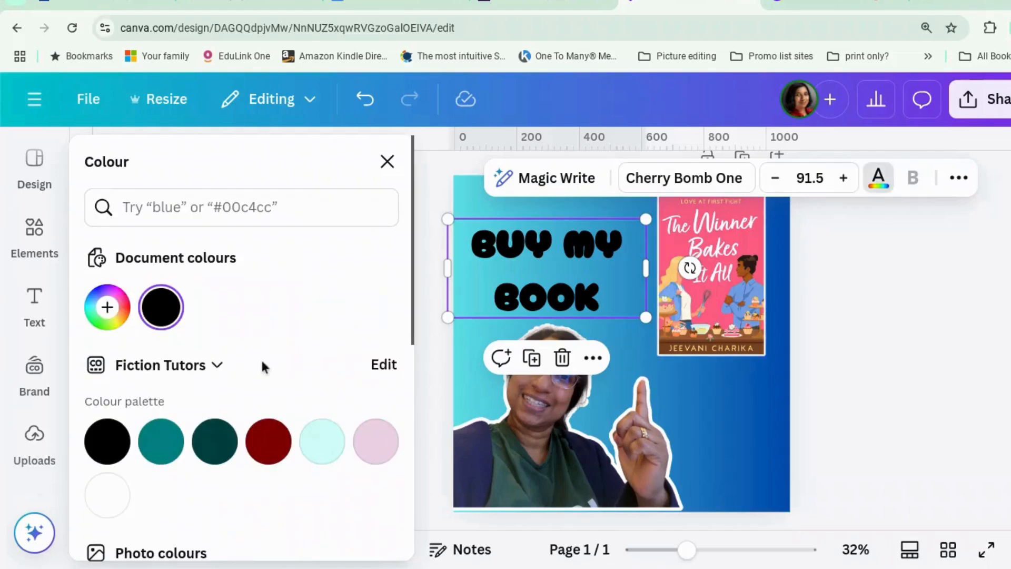
scroll(89, 376, "down", 3)
left_click(108, 332)
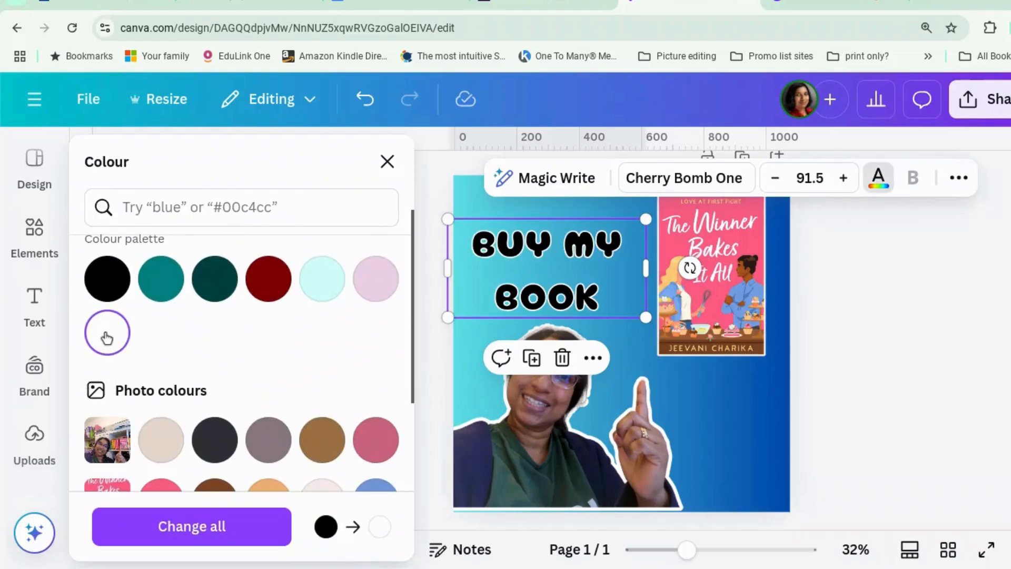
left_click(972, 395)
mouse_move(554, 271)
left_mouse_down()
mouse_move(564, 303)
mouse_move(553, 275)
left_mouse_up()
left_click(930, 367)
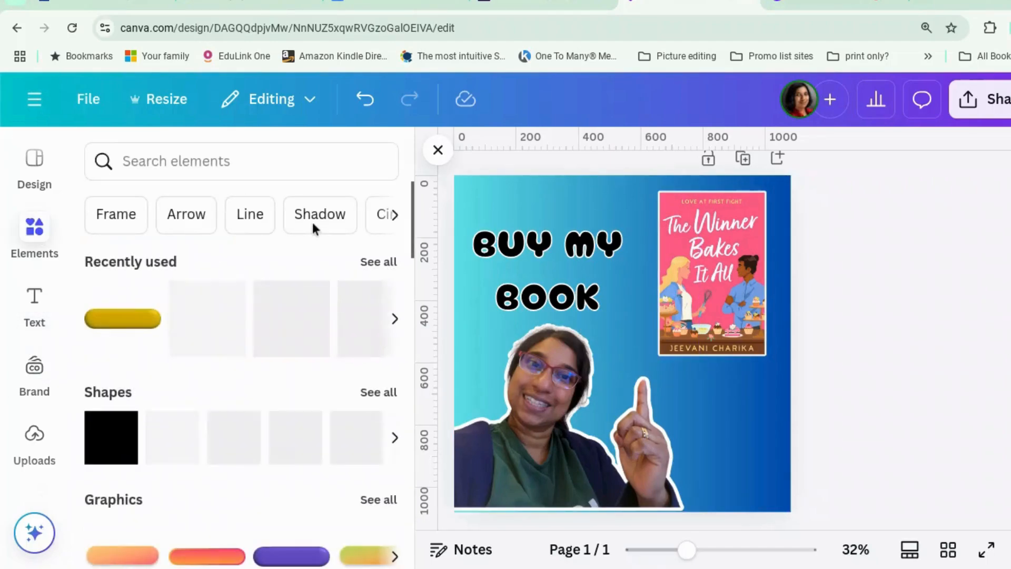
- Search the elements for "ribbon waving" and restrict the results to graphics
left_click(282, 161)
type("ribbon waving")
key("Return")
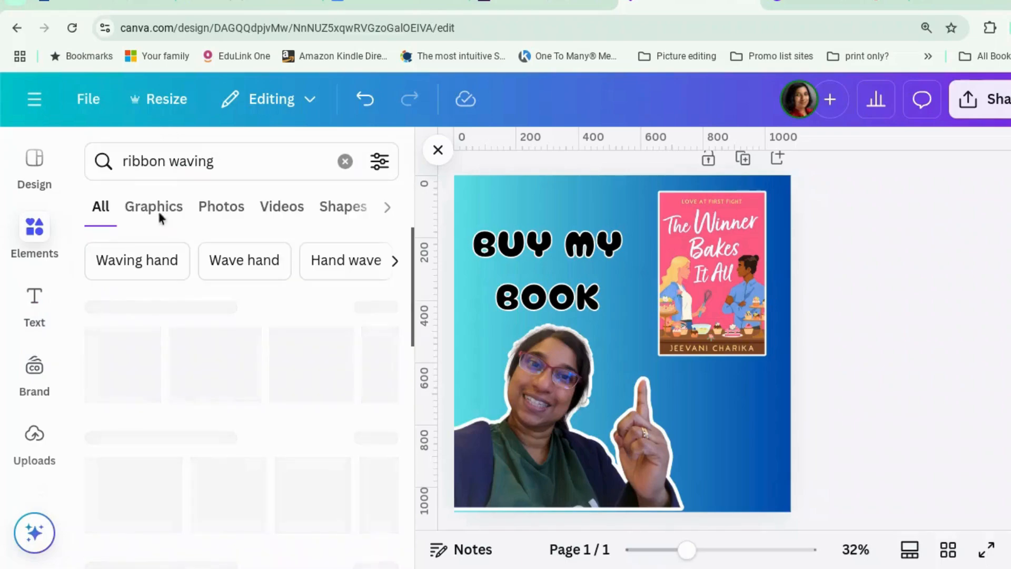
left_click(167, 217)
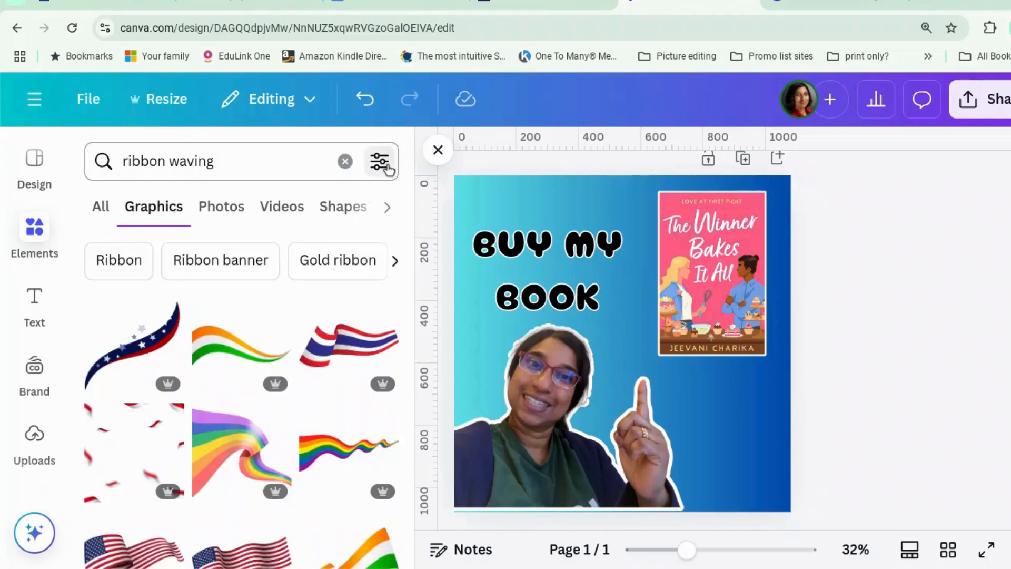
- Filter the ribbon graphics to free and animated ones
left_click(381, 163)
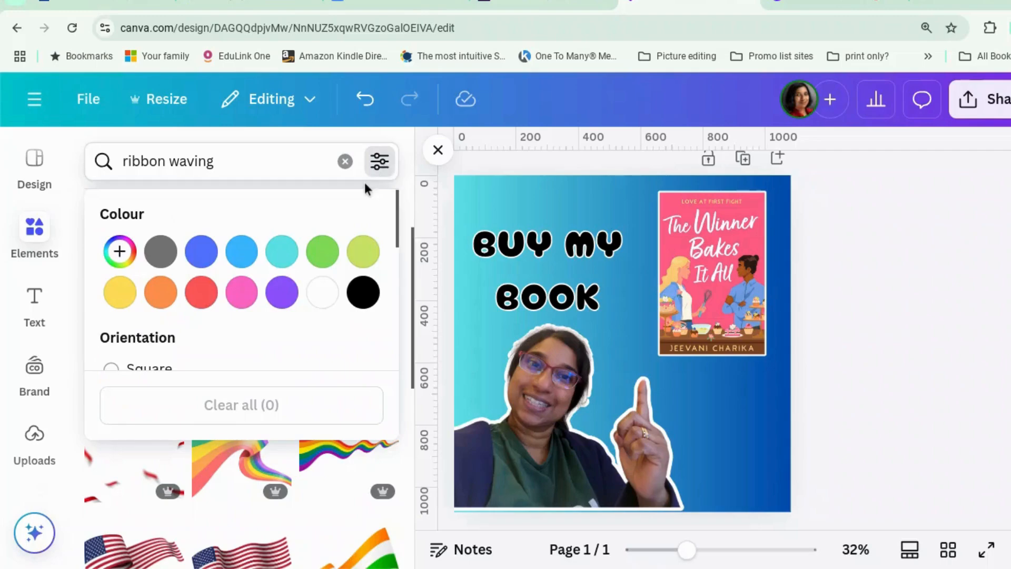
scroll(287, 339, "down", 5)
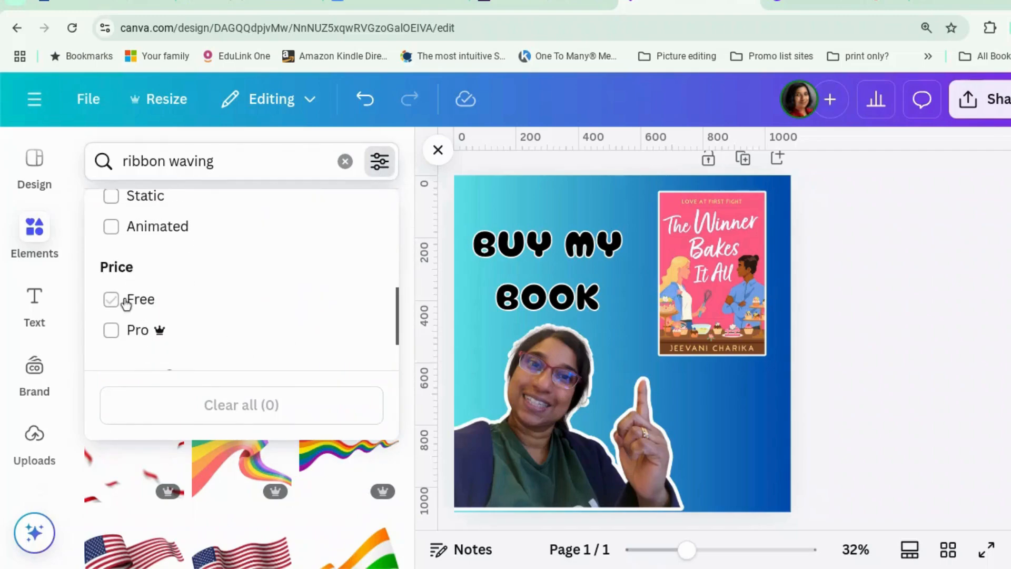
left_click(131, 305)
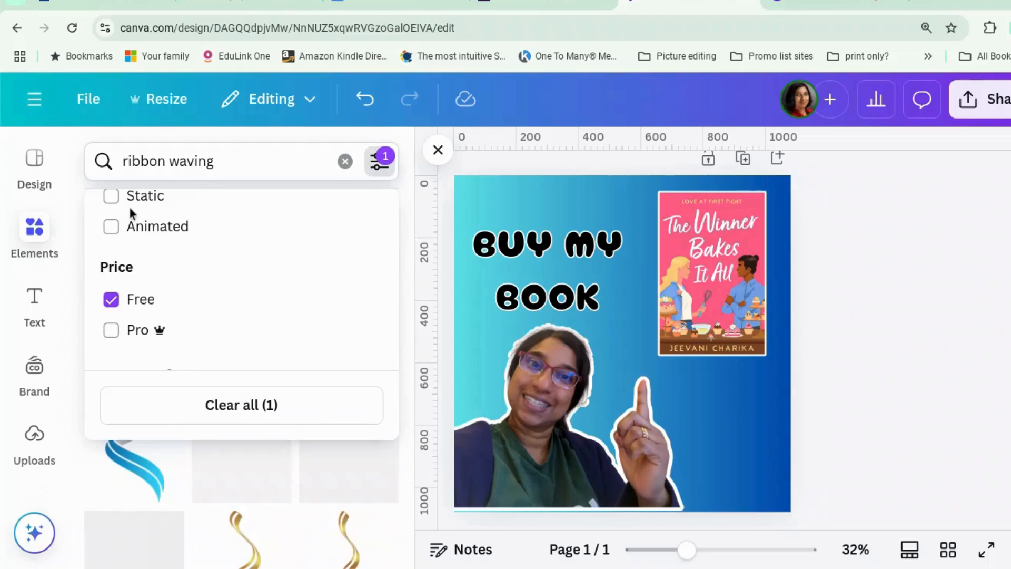
left_click(111, 227)
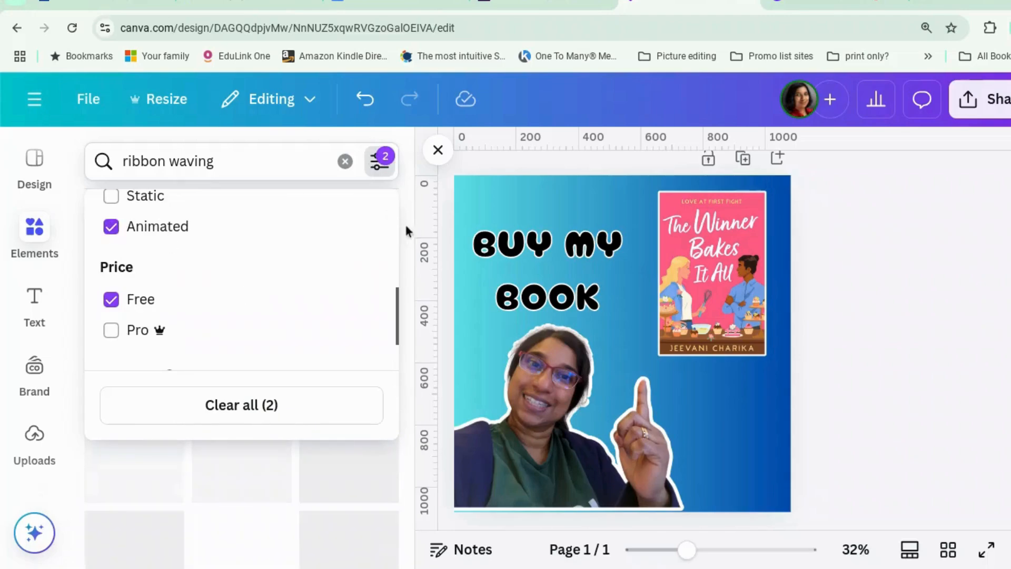
left_click(973, 396)
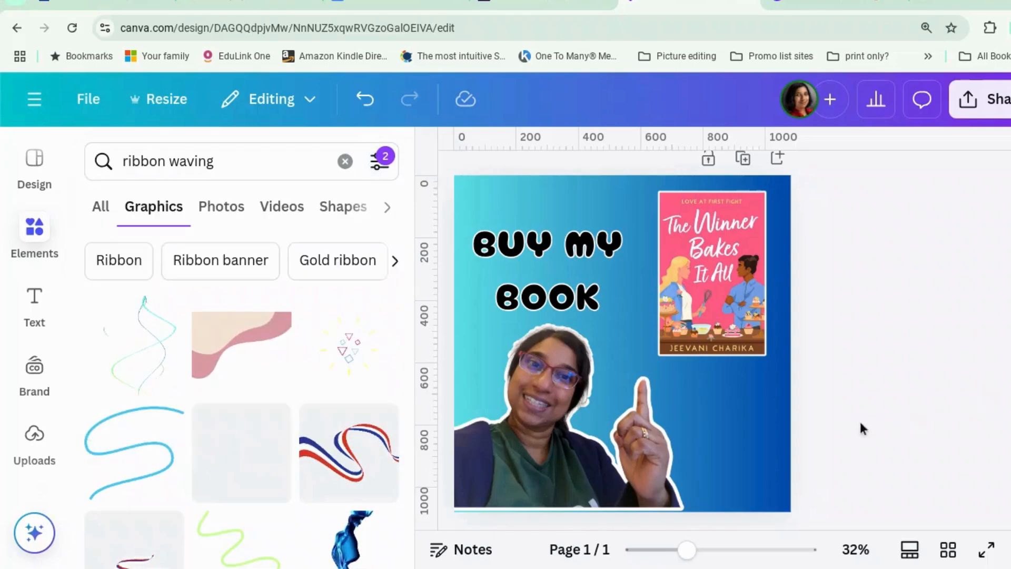
- Add the animated wavy-line and circle graphic, shrink it to about half size and place it over the heading
left_click(165, 347)
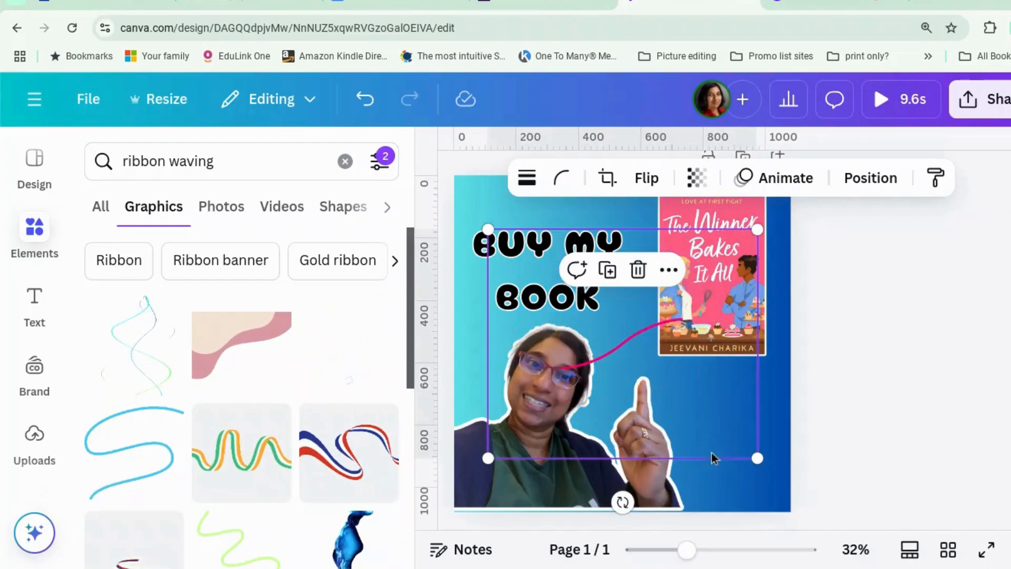
left_click_drag(758, 458, 616, 348)
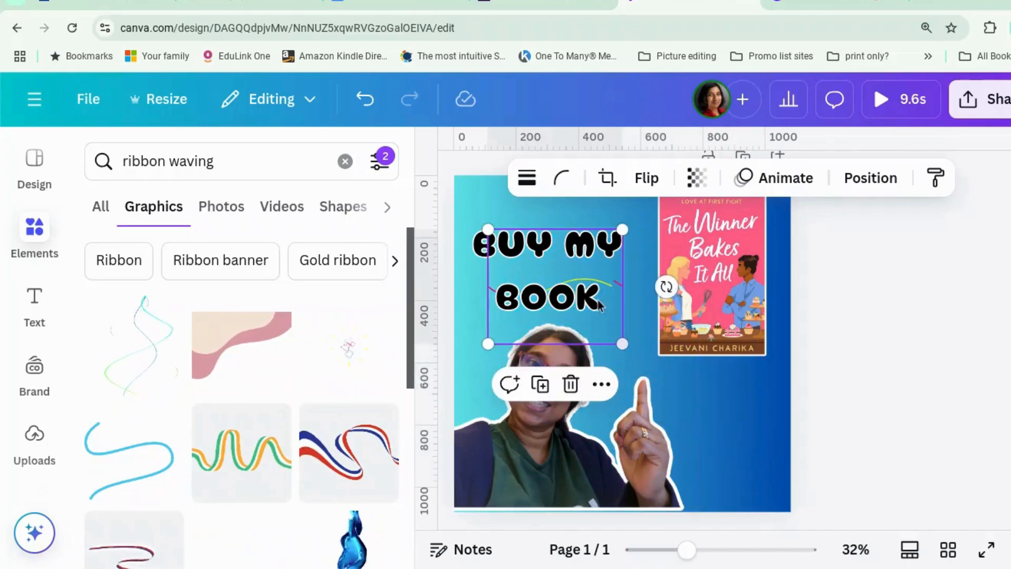
left_click_drag(588, 260, 580, 242)
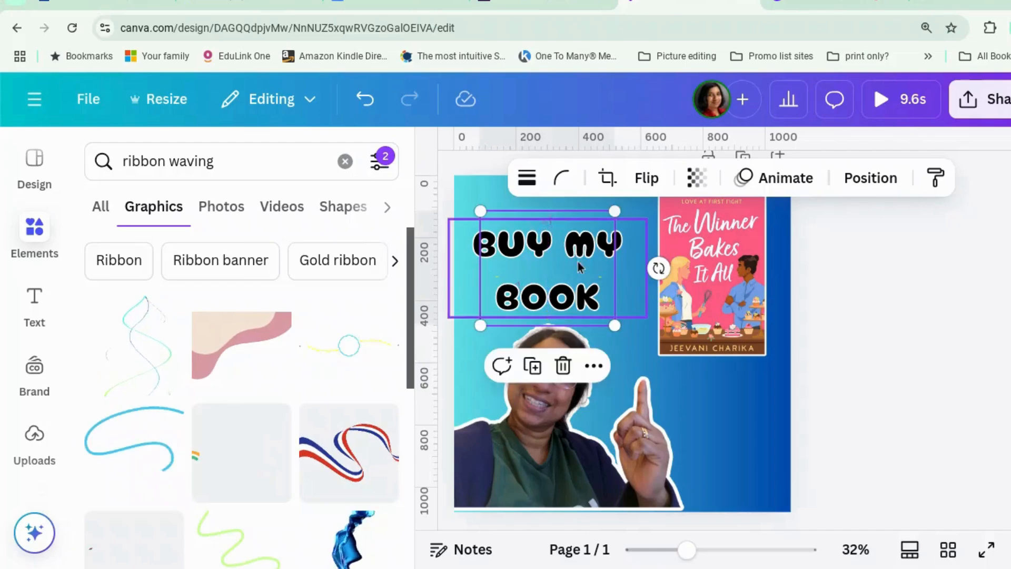
- Set the line spacing of the white hollow heading copy to 1.1
left_click(554, 282)
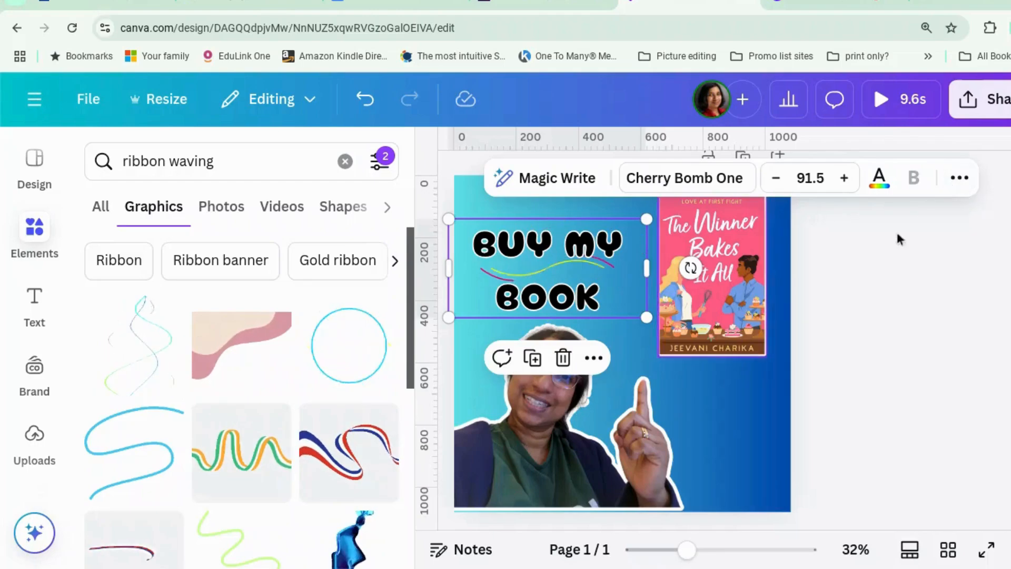
left_click(958, 179)
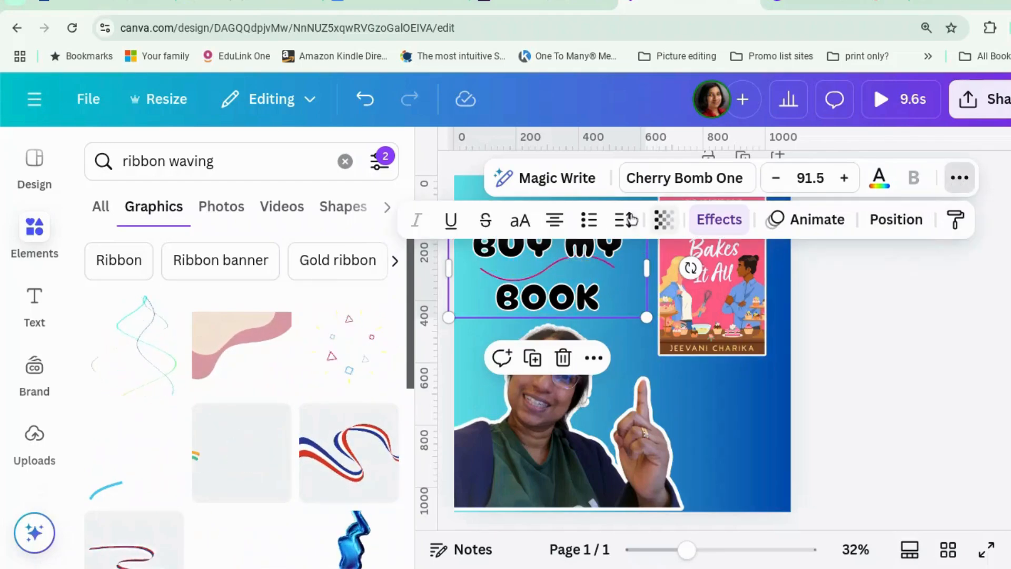
left_click(626, 220)
left_click_drag(584, 372, 570, 370)
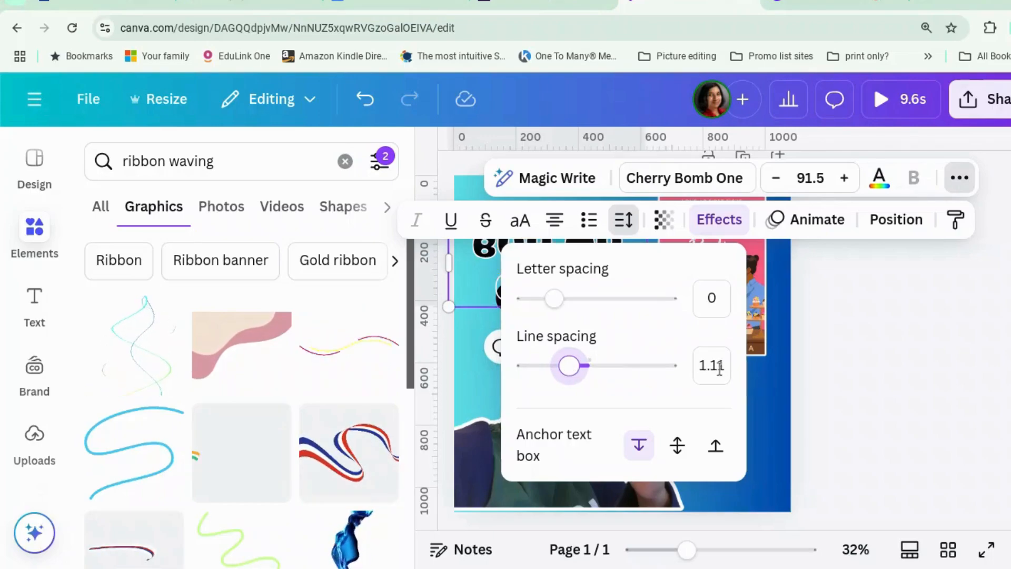
left_click(716, 365)
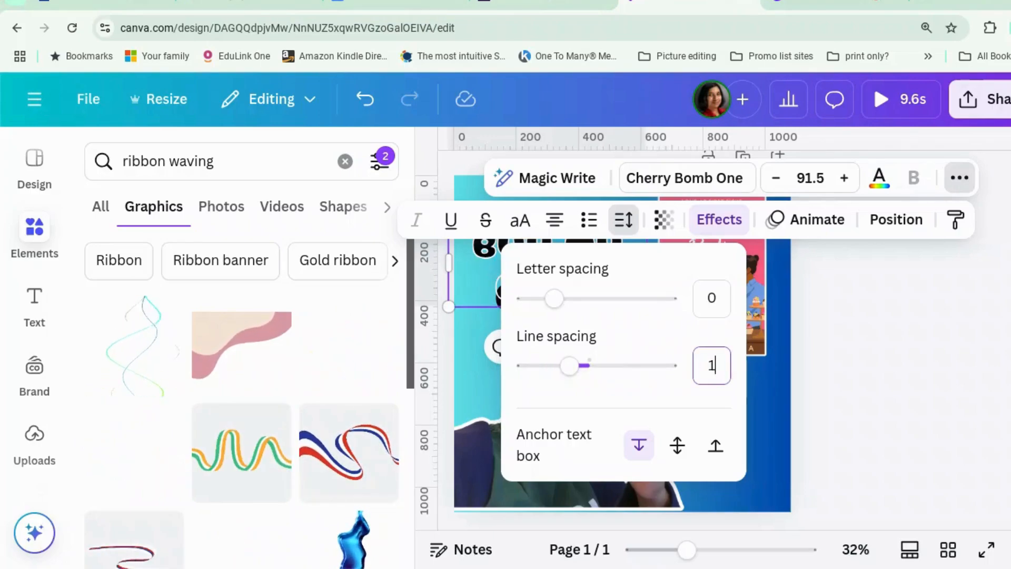
left_click(852, 416)
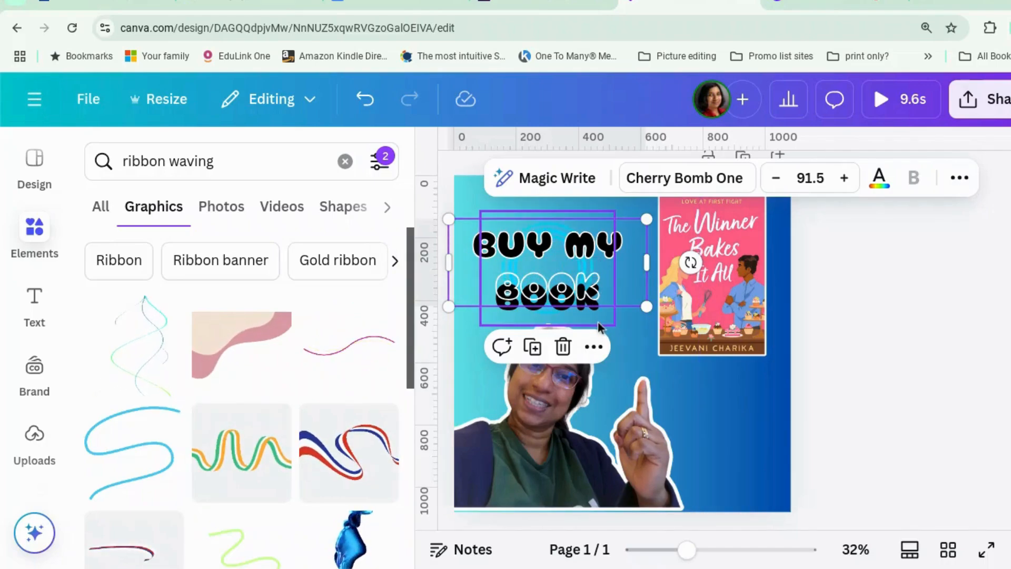
- Move the white hollow copy and the animated graphic off the black heading, and set the black heading's line spacing to 1.1
left_click(598, 322)
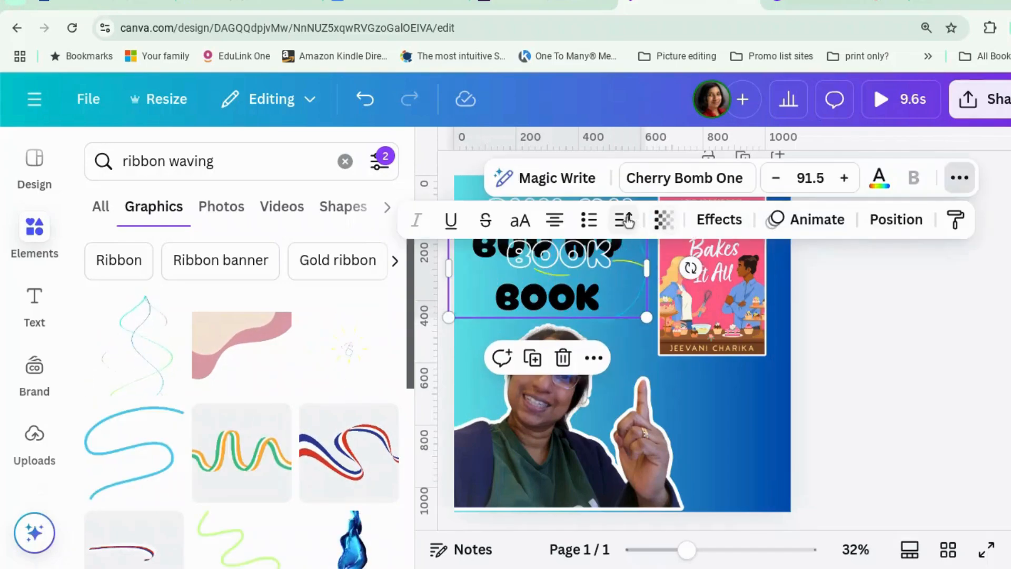
left_click(625, 220)
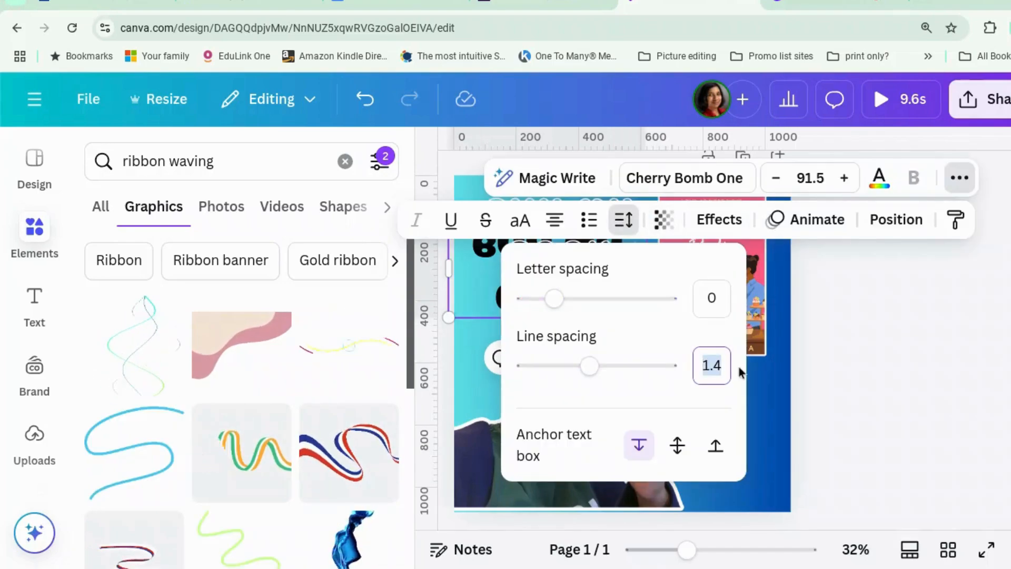
type("1.1")
key("Return")
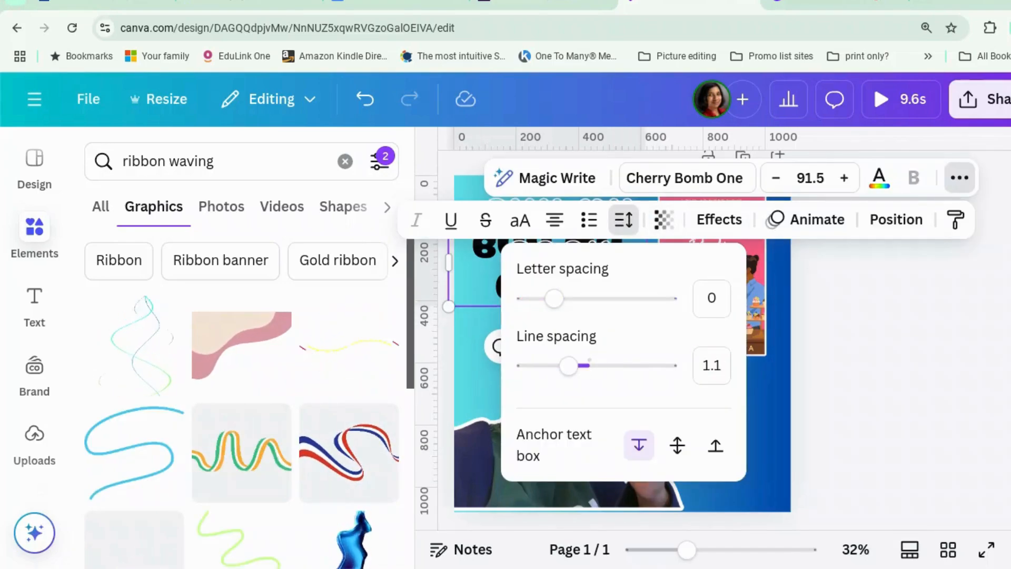
left_click(884, 465)
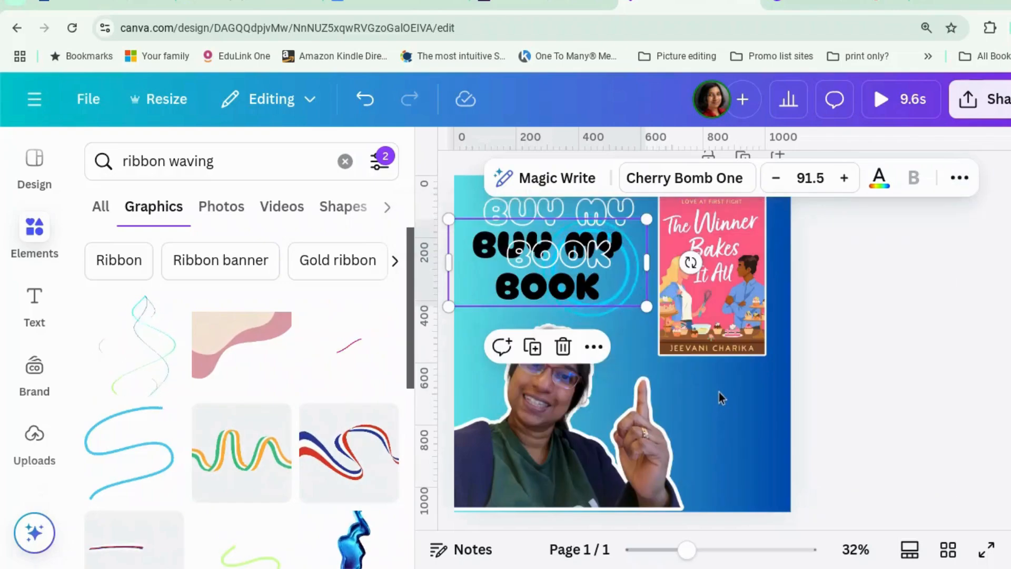
- Show the layers list and move the animated graphic's layer above the black heading and below the white hollow copy
left_click(607, 276)
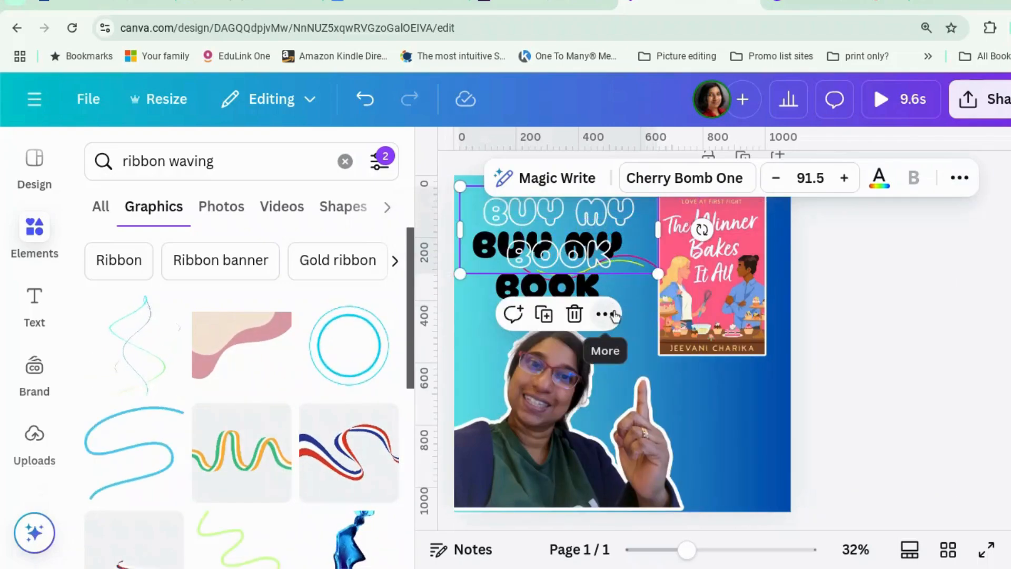
left_click(642, 309)
right_click(642, 309)
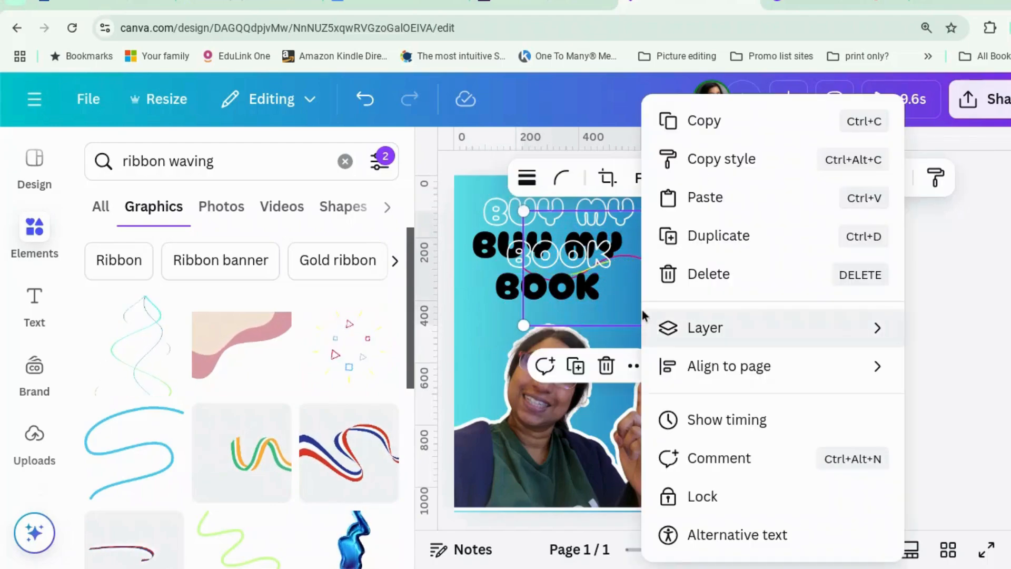
mouse_move(687, 334)
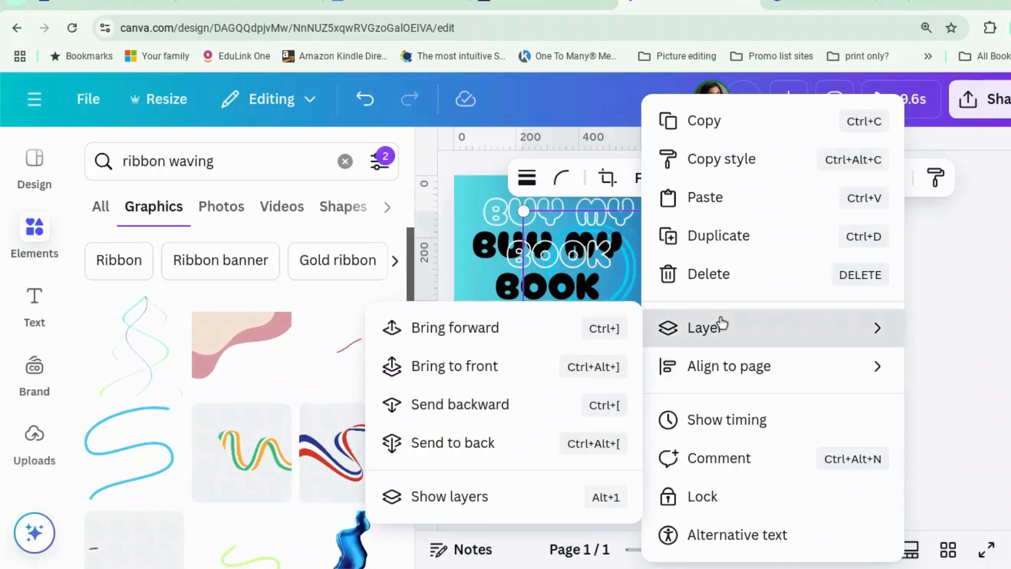
left_click(450, 496)
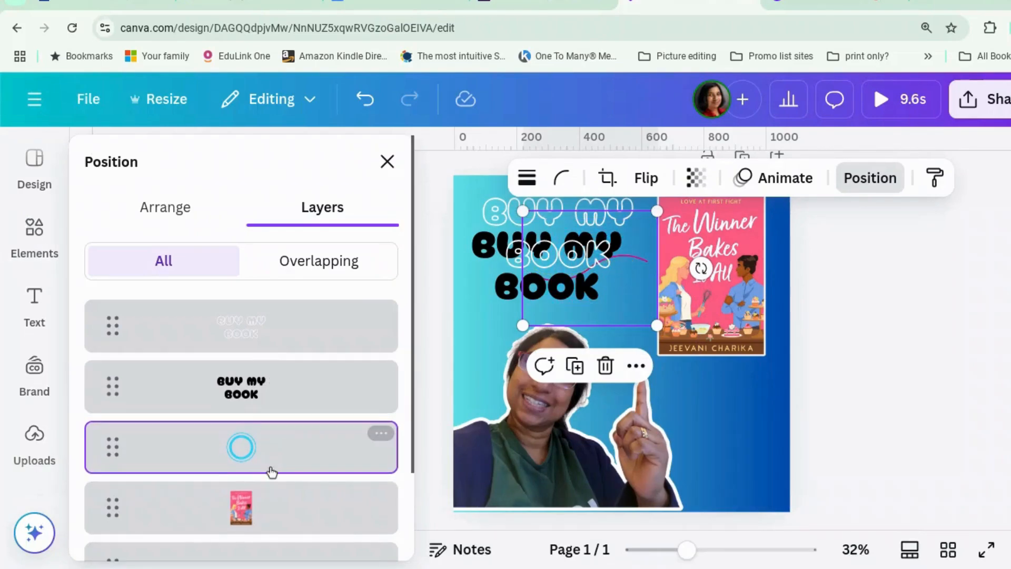
left_click_drag(274, 458, 269, 383)
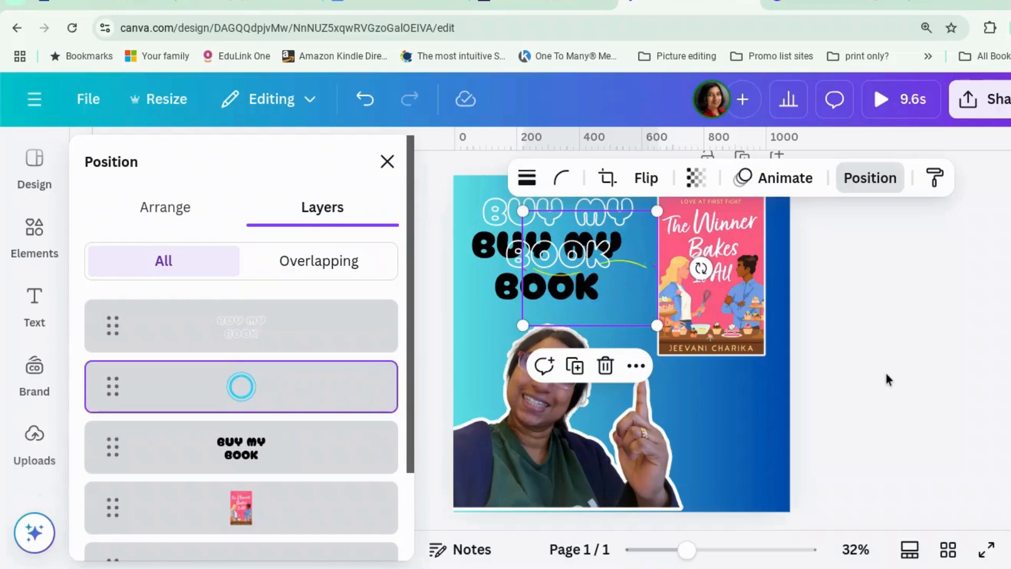
scroll(682, 347, "up", 1)
left_click(387, 161)
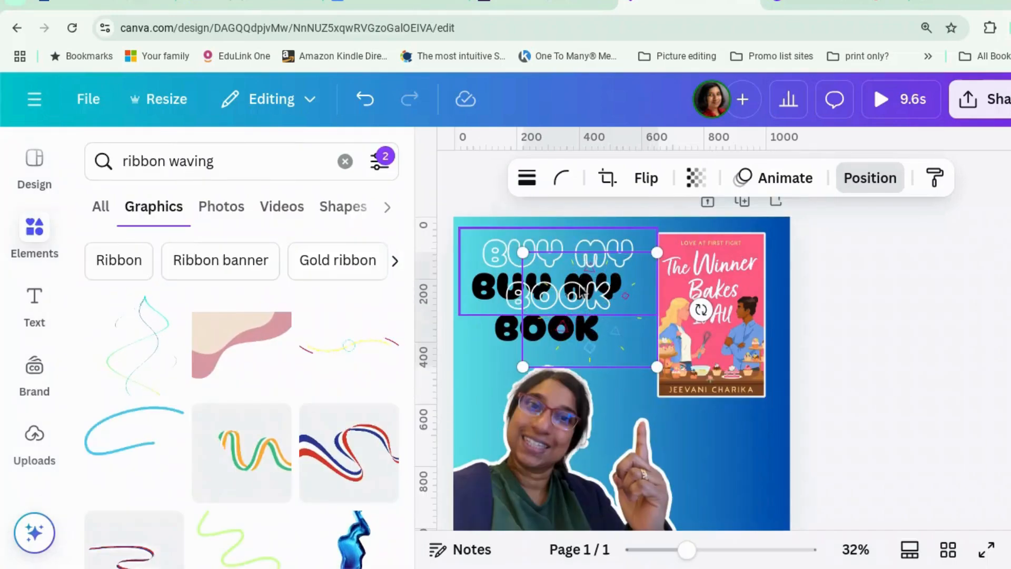
left_click(798, 321)
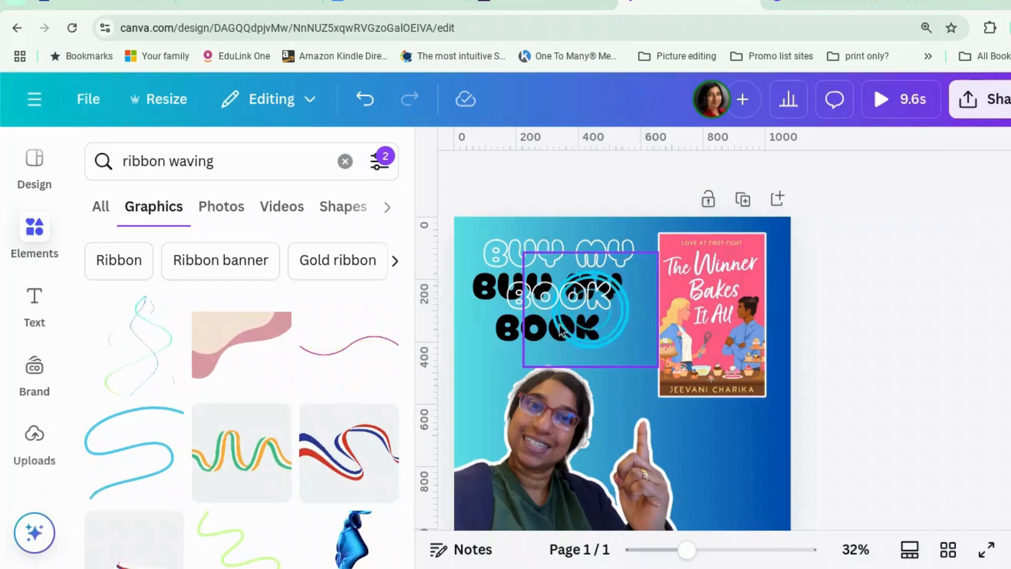
- Center the animated graphic over the black BUY MY BOOK heading and align the white hollow copy exactly on top of the heading
left_click(534, 324)
left_click_drag(561, 337, 552, 331)
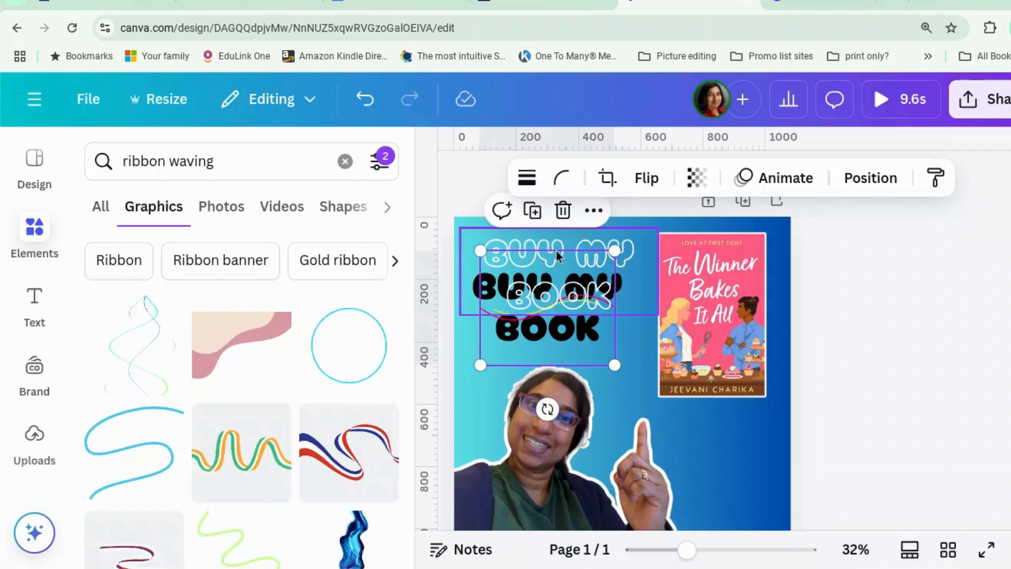
left_click_drag(556, 251, 545, 284)
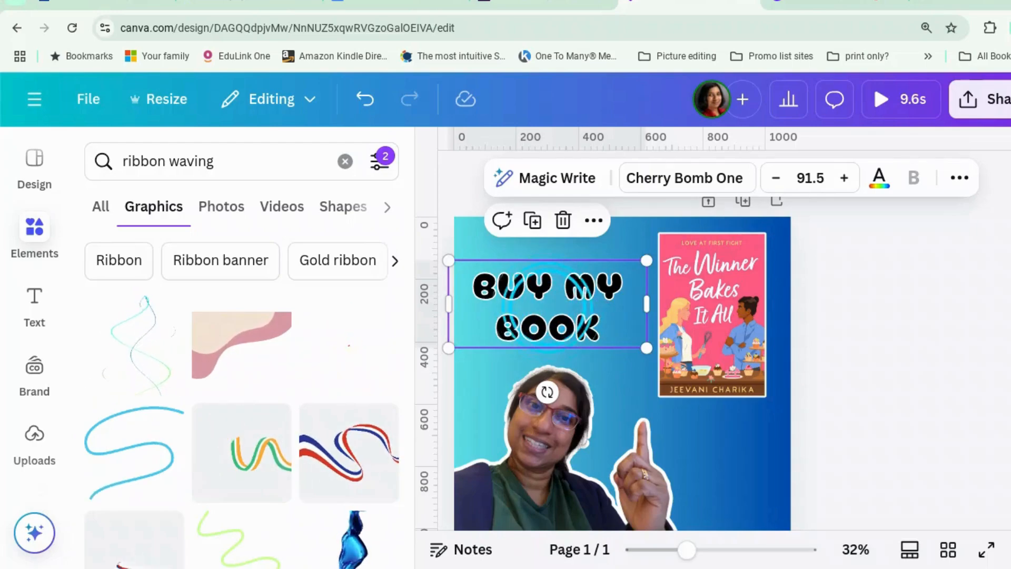
left_click(876, 416)
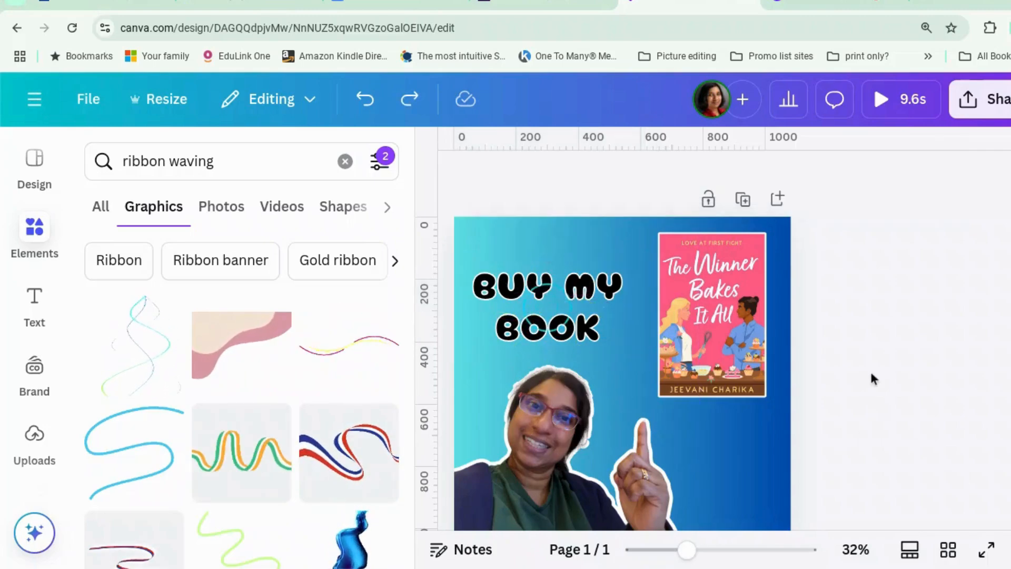